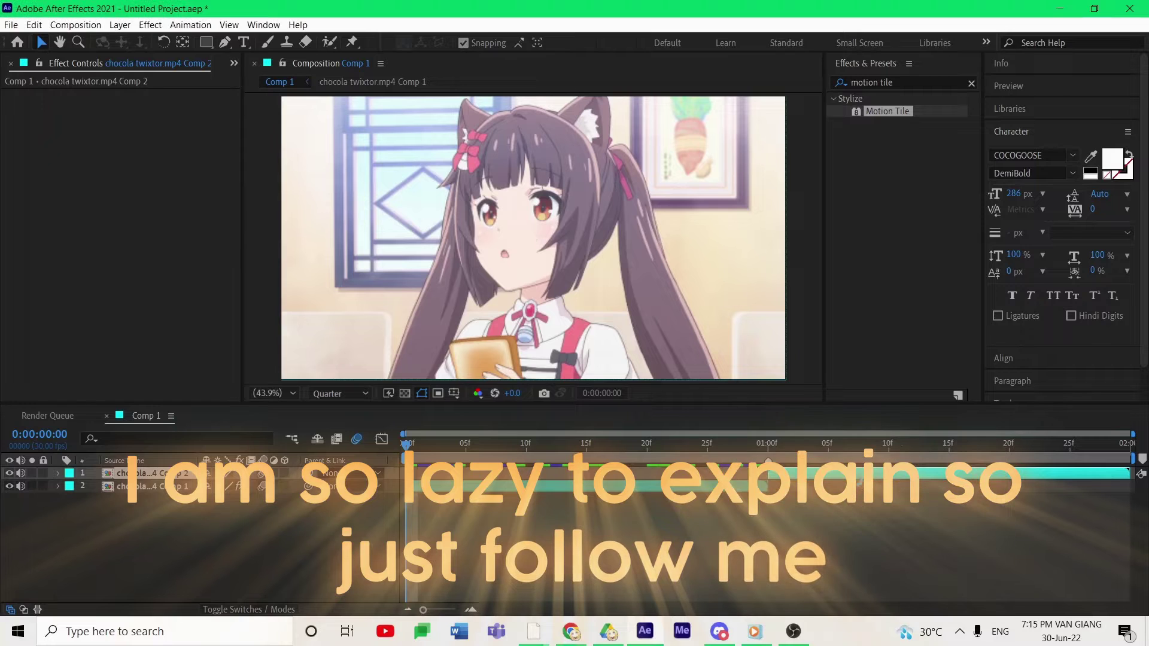
Add a null object directly above the first clip's layer in Comp 1.
left_click(153, 486)
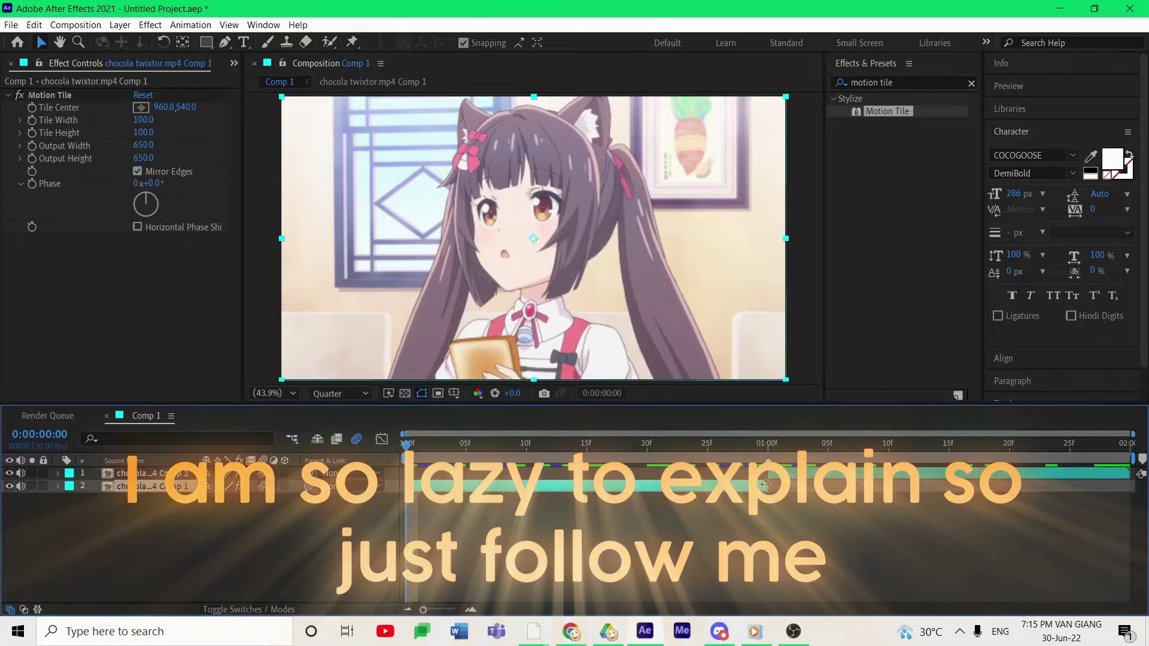
right_click(289, 557)
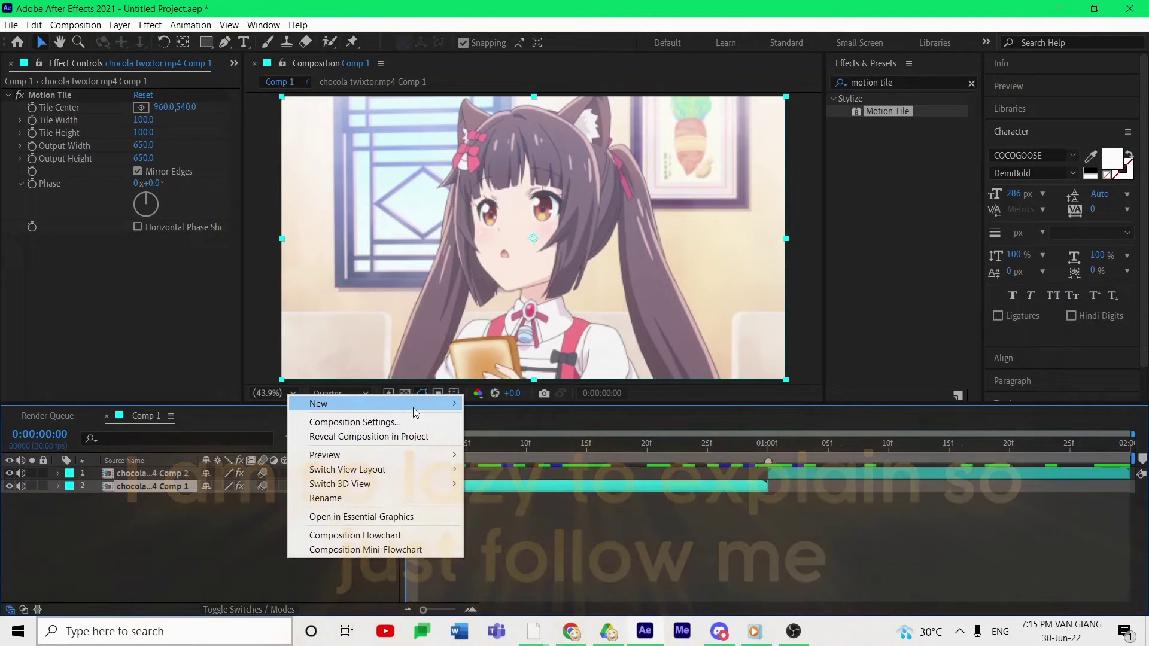
mouse_move(429, 405)
left_click(496, 480)
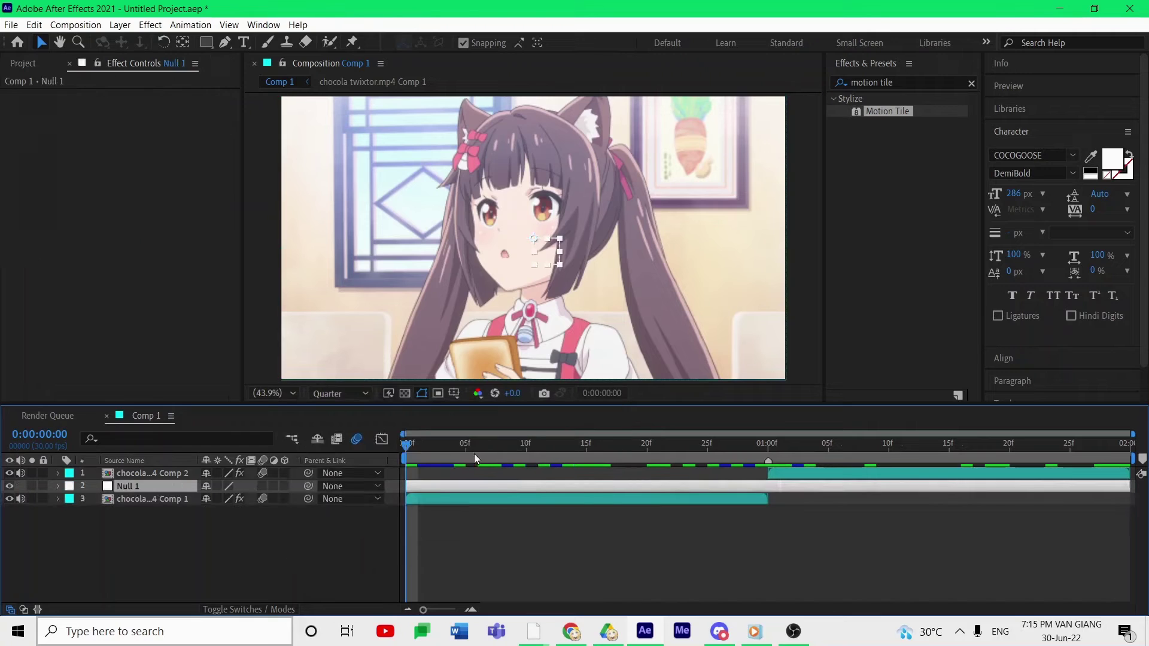
Split the null at 0:00:01:00 and place its second half above the second clip's layer.
left_click_drag(474, 454, 775, 484)
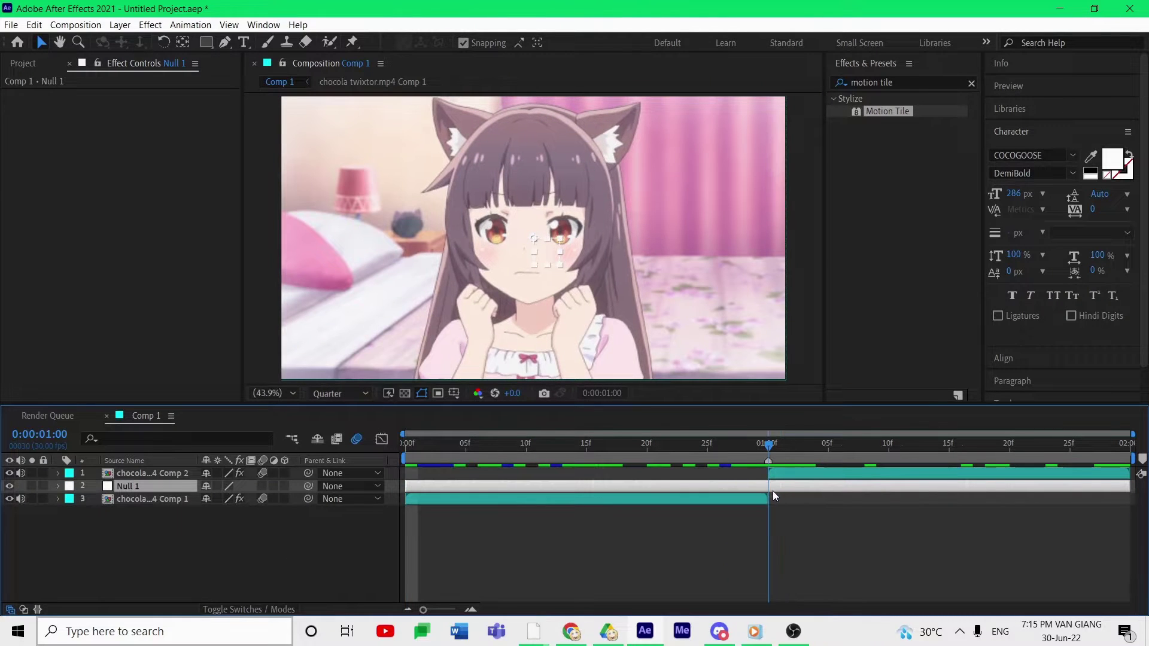
key("ctrl+shift+d")
left_click_drag(174, 480, 175, 472)
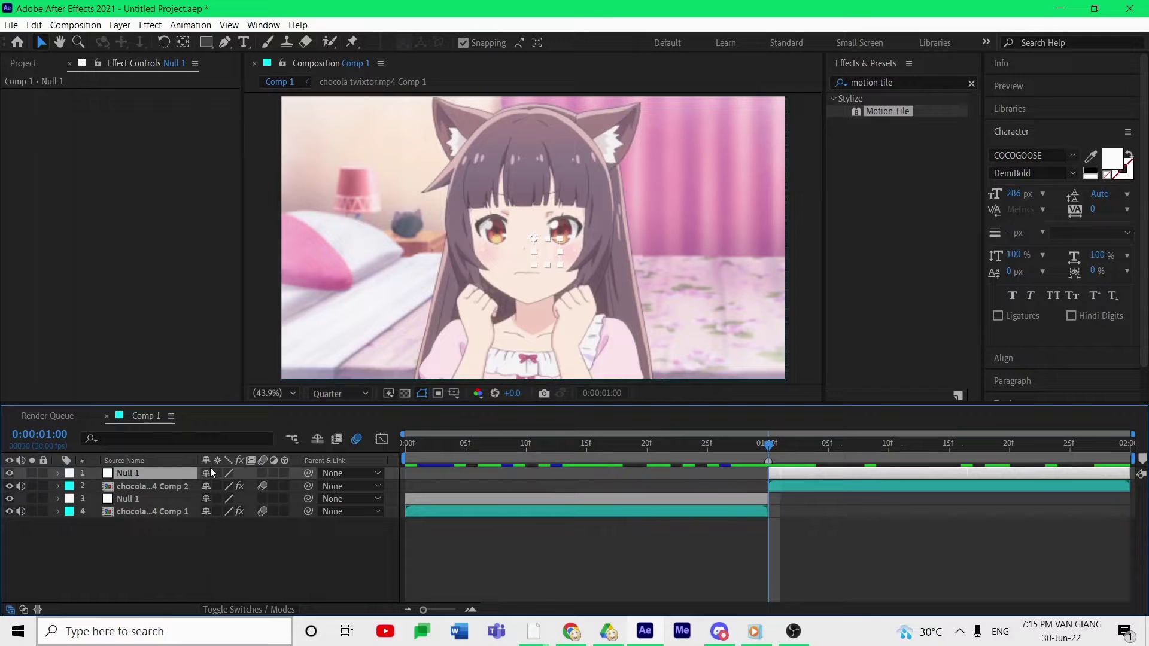
Duplicate both null halves so that each clip has two nulls above it.
left_click(592, 498)
key("ctrl+d")
left_click(823, 472)
key("ctrl+d")
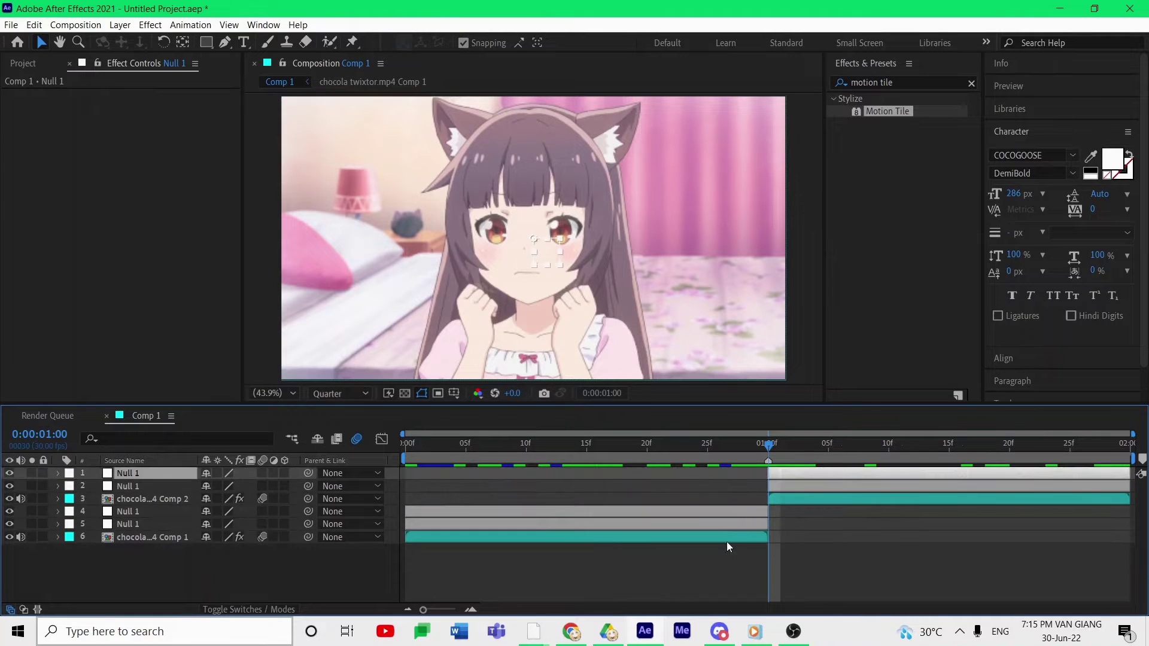
Parent each clip to the null directly above it, and each of those nulls to the upper null of its pair.
left_click(726, 541)
key("Home")
left_click_drag(309, 536, 323, 473)
left_click(319, 525)
Add a Scale keyframe to the null directly above the first clip and move it to frame 29.
left_click(464, 523)
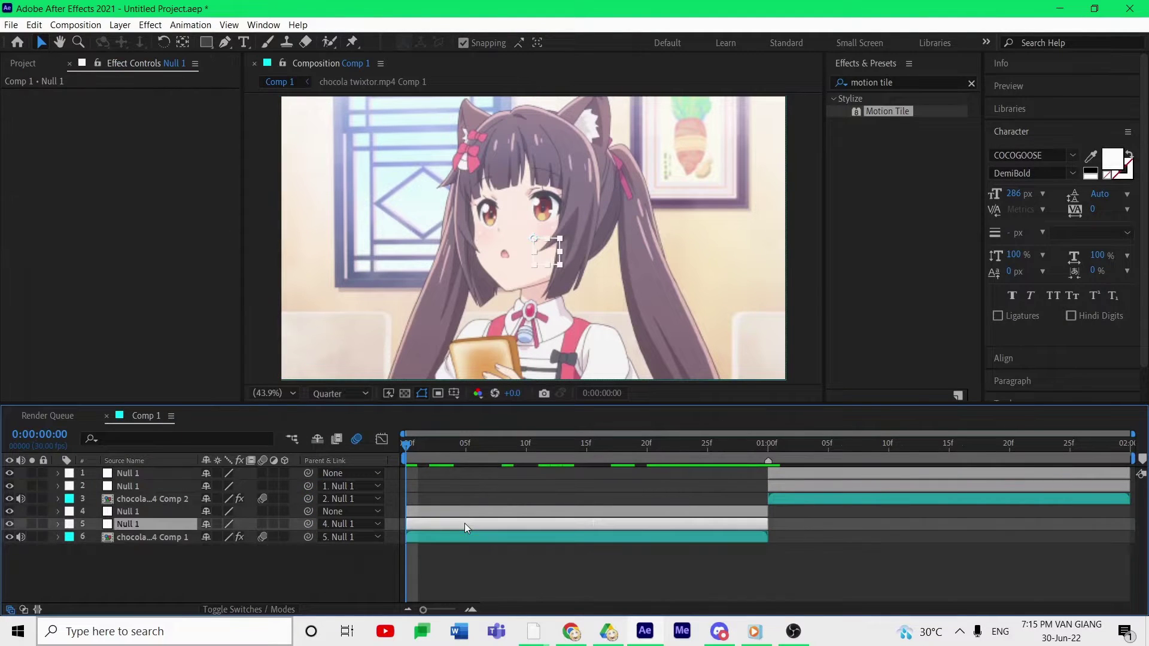
key("s")
left_click(97, 536)
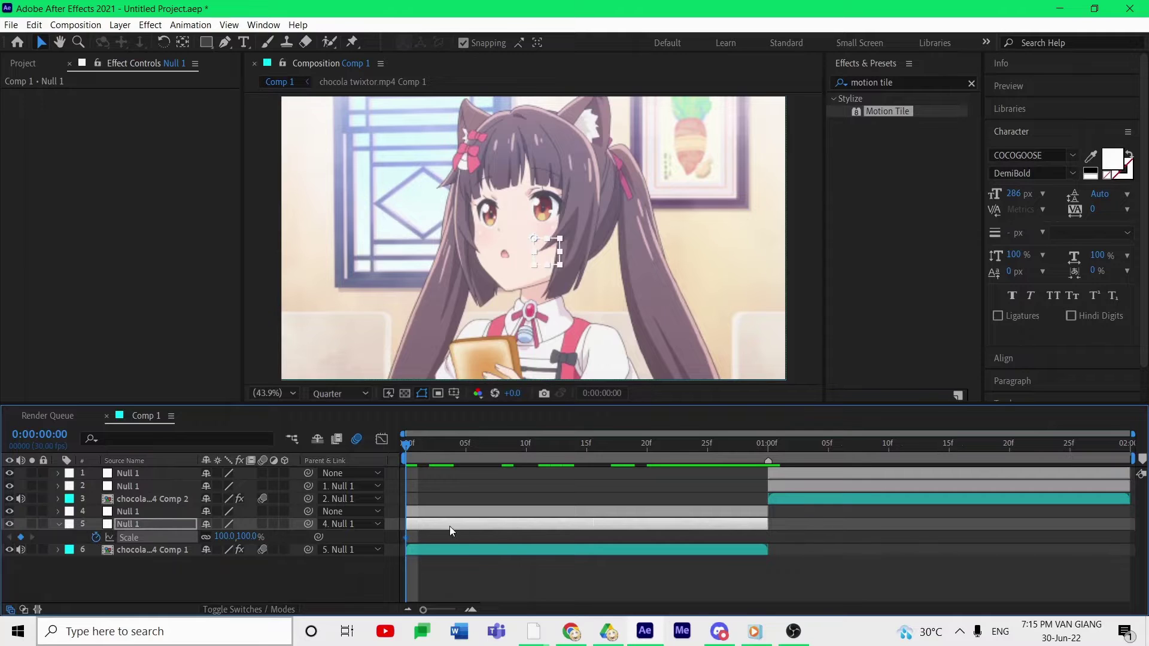
left_click_drag(407, 538, 755, 538)
Set that null's scale to 750% at the start of the composition.
left_click(219, 536)
type("800")
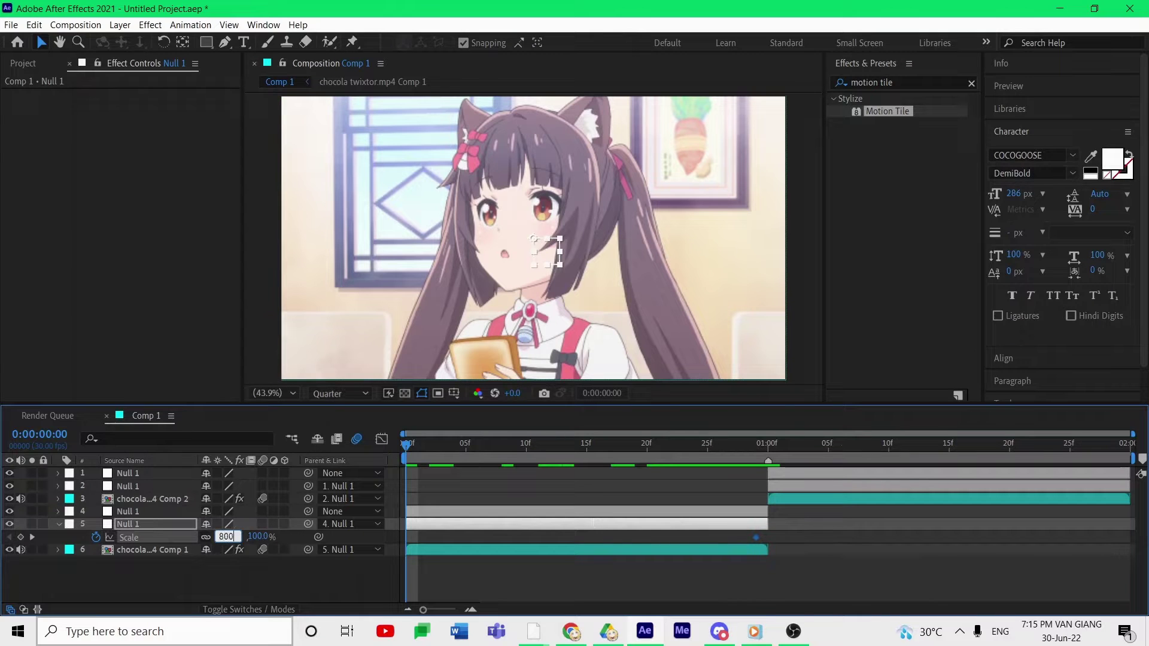
key("BackSpace")
key("BackSpace")
type("750")
key("Return")
Apply Easy Ease to the null's Scale keyframes.
right_click(166, 537)
mouse_move(227, 513)
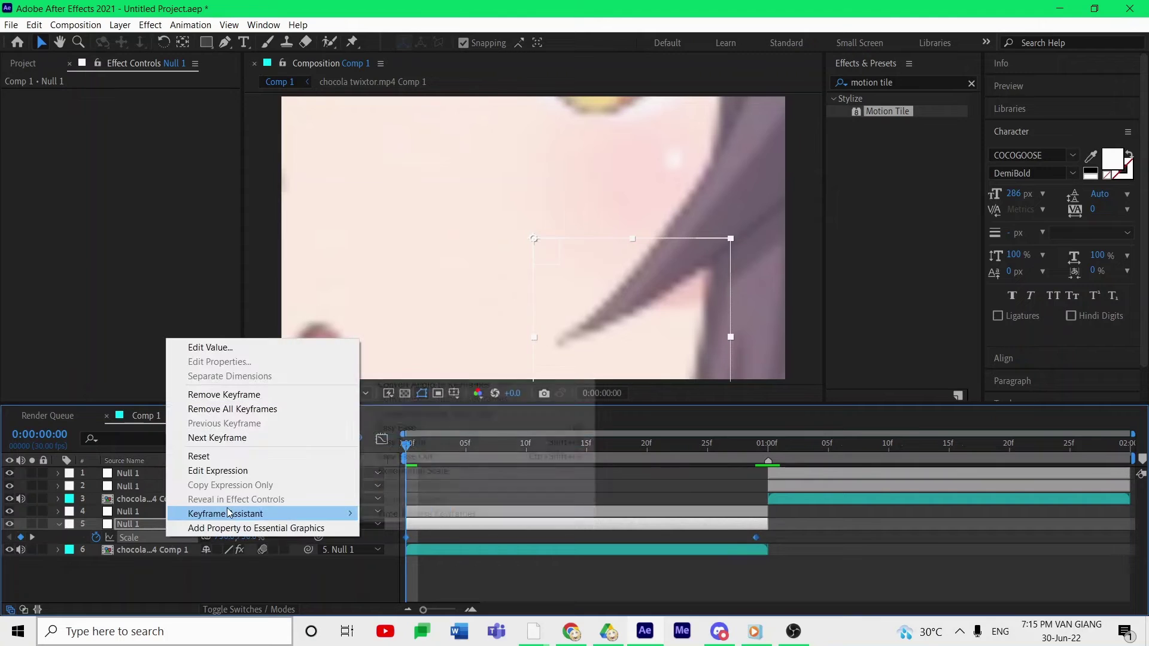
left_click(403, 443)
Shape the Scale value curve to drop steeply at the start and level off gradually toward the last keyframe.
left_click(382, 439)
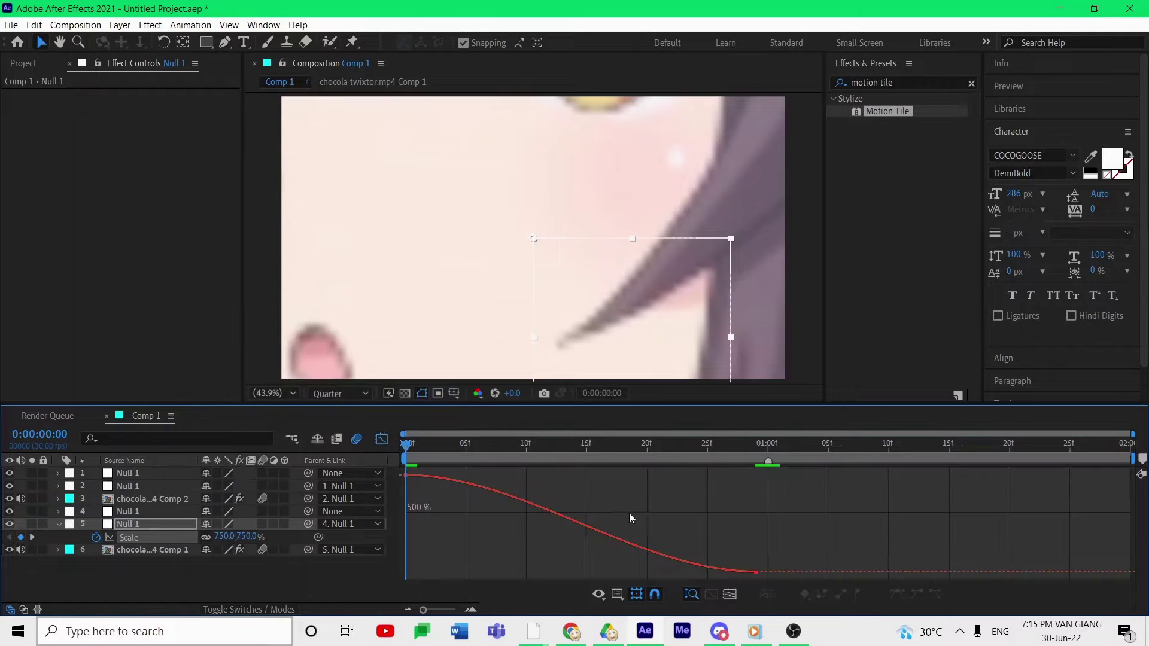
left_click_drag(809, 595, 817, 596)
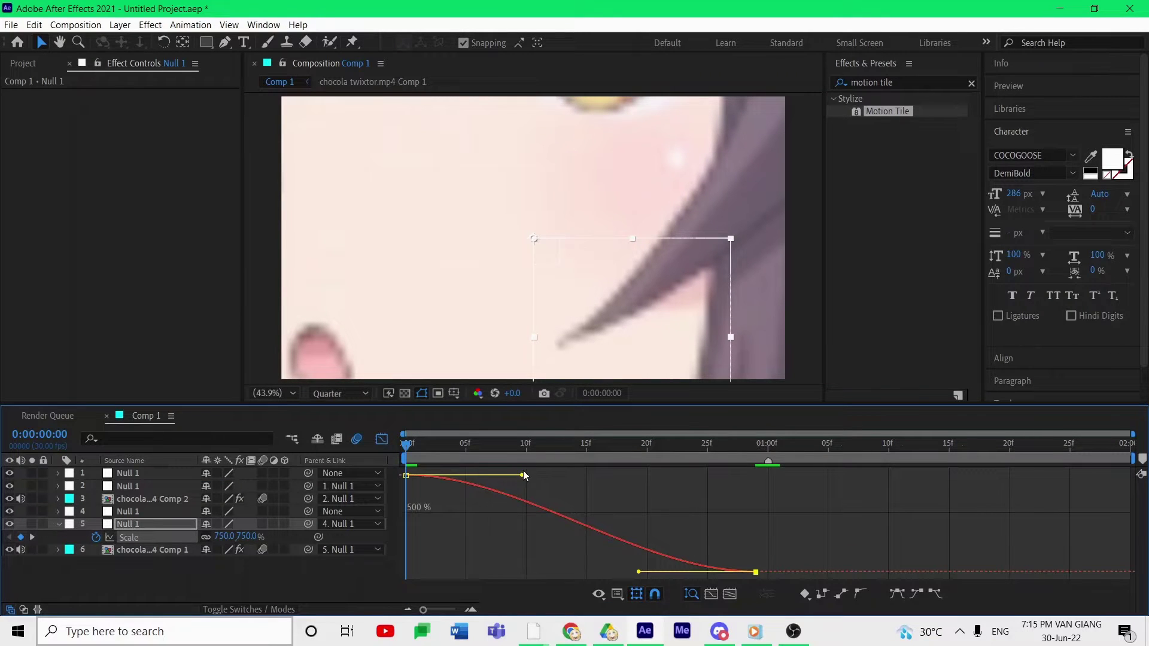
left_click_drag(524, 405, 525, 328)
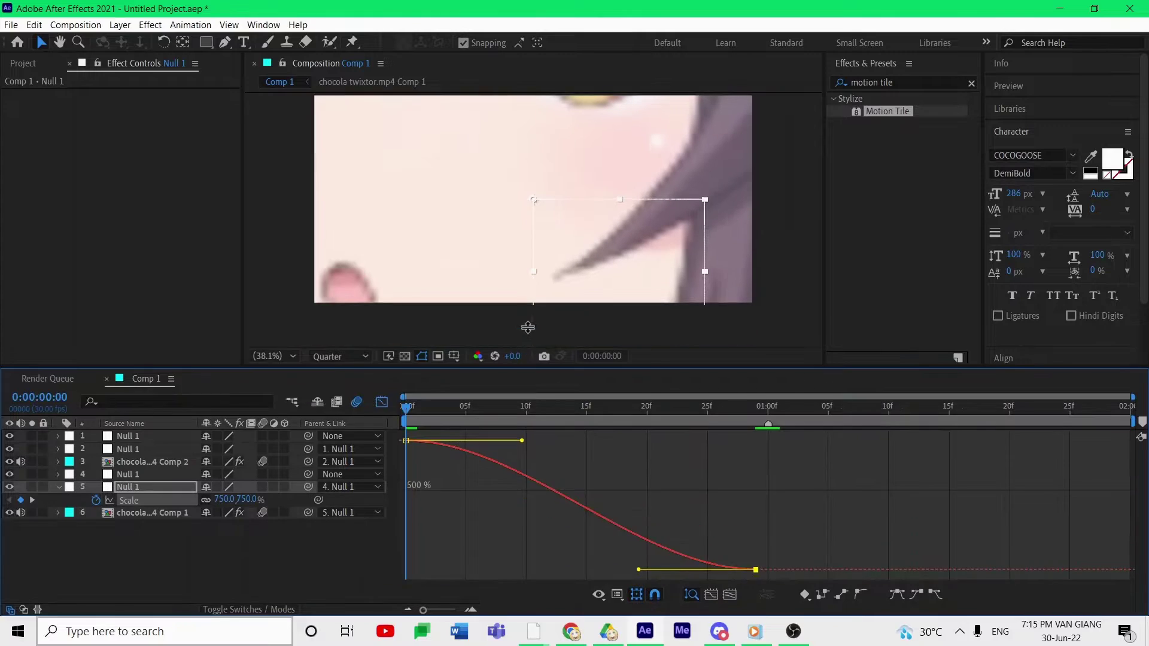
left_click_drag(524, 406, 379, 504)
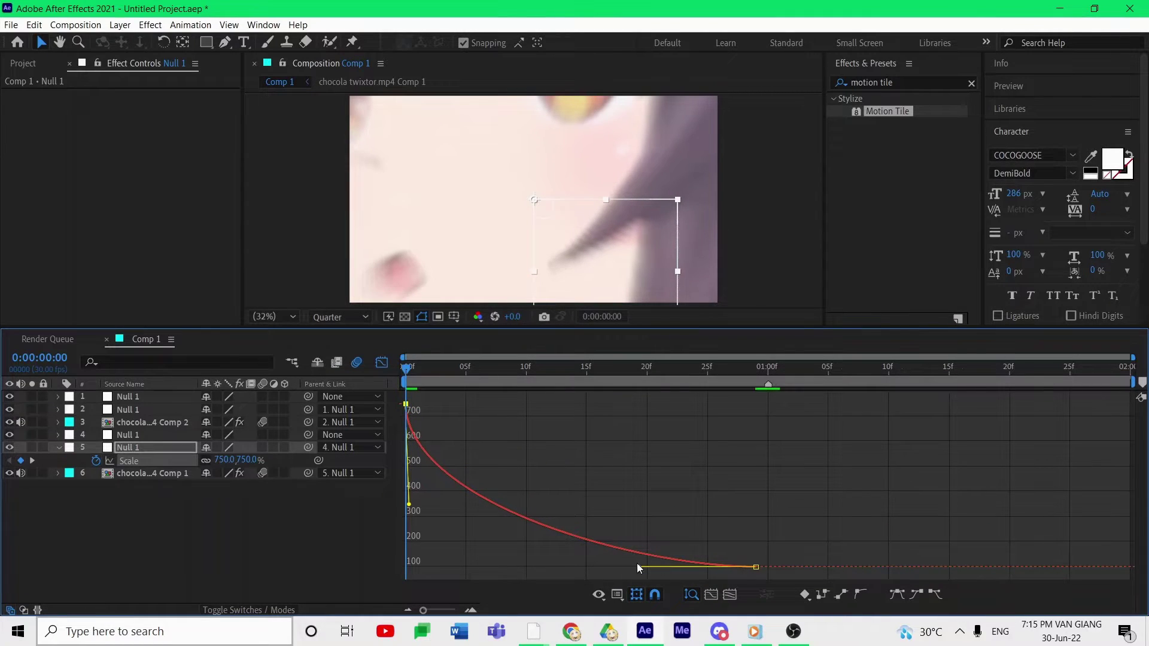
left_click_drag(638, 566, 462, 563)
left_click_drag(410, 505, 409, 529)
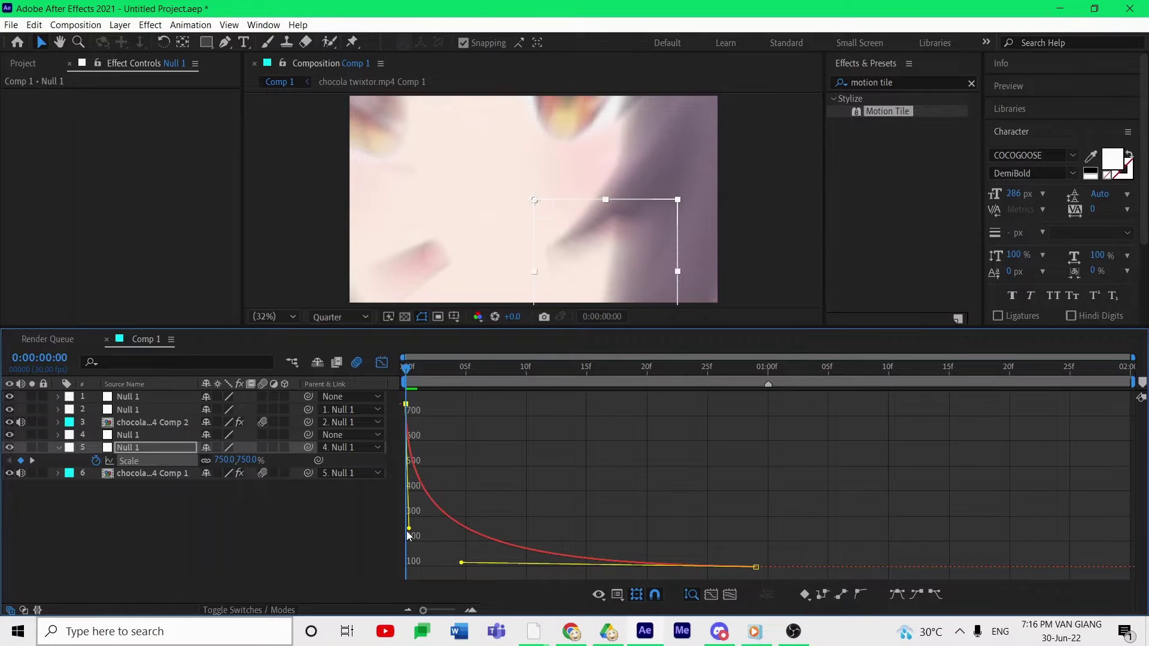
left_click(383, 367)
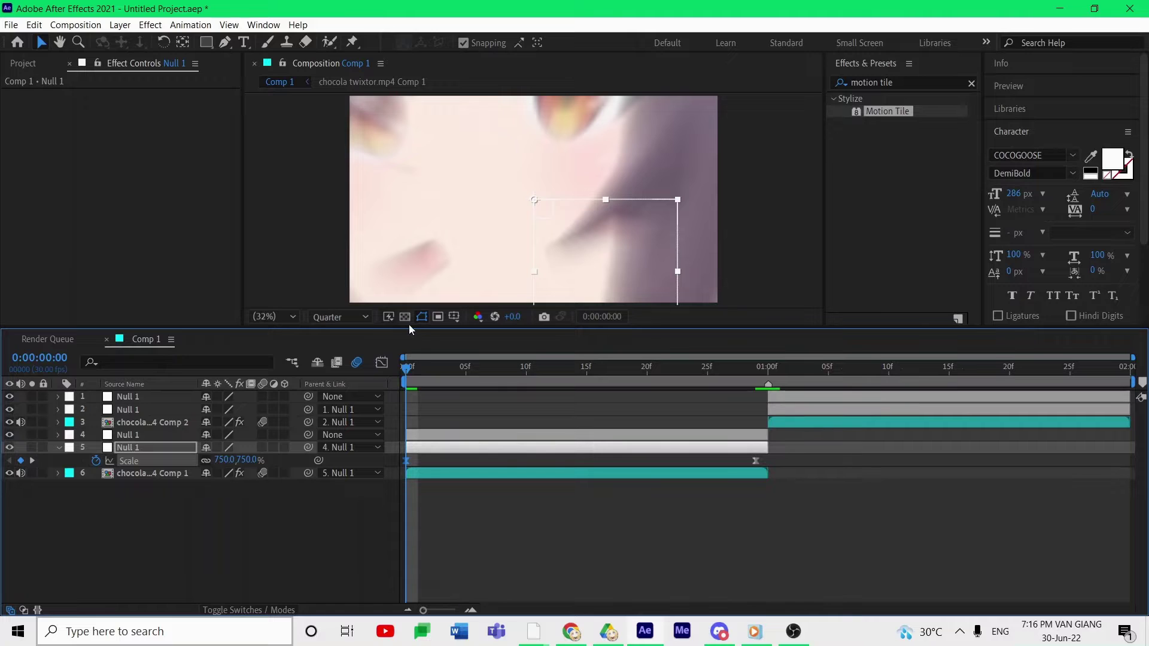
left_click_drag(411, 343, 412, 411)
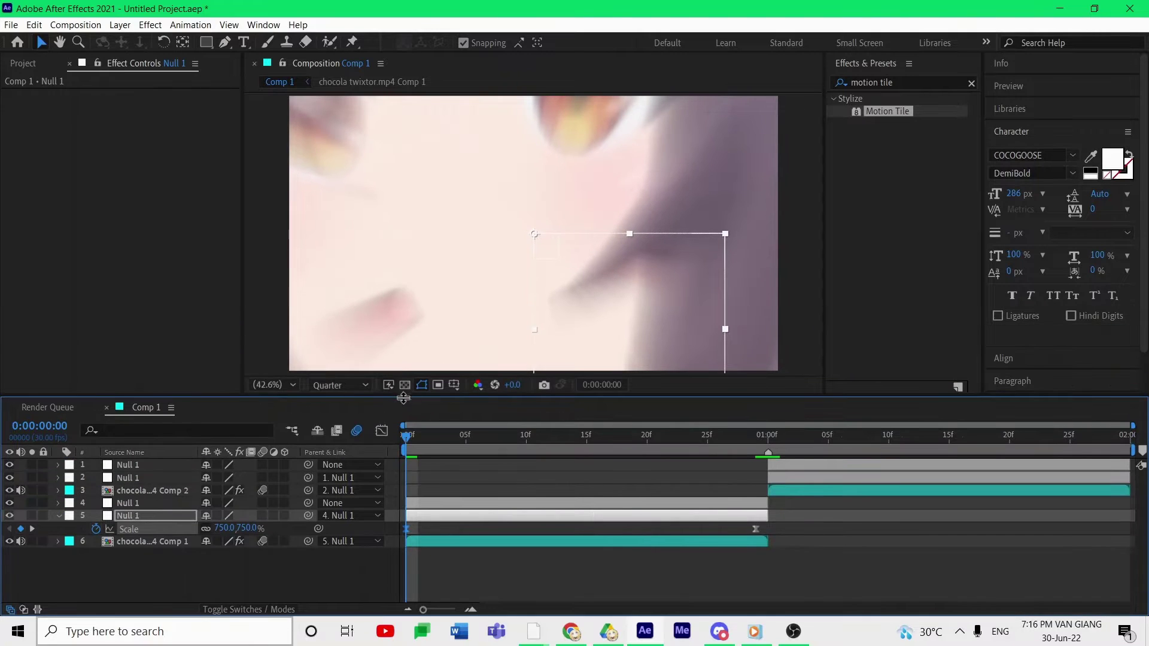
Add Position and Rotation keyframes at frame 1 to the upper null of the first clip.
left_click(419, 441)
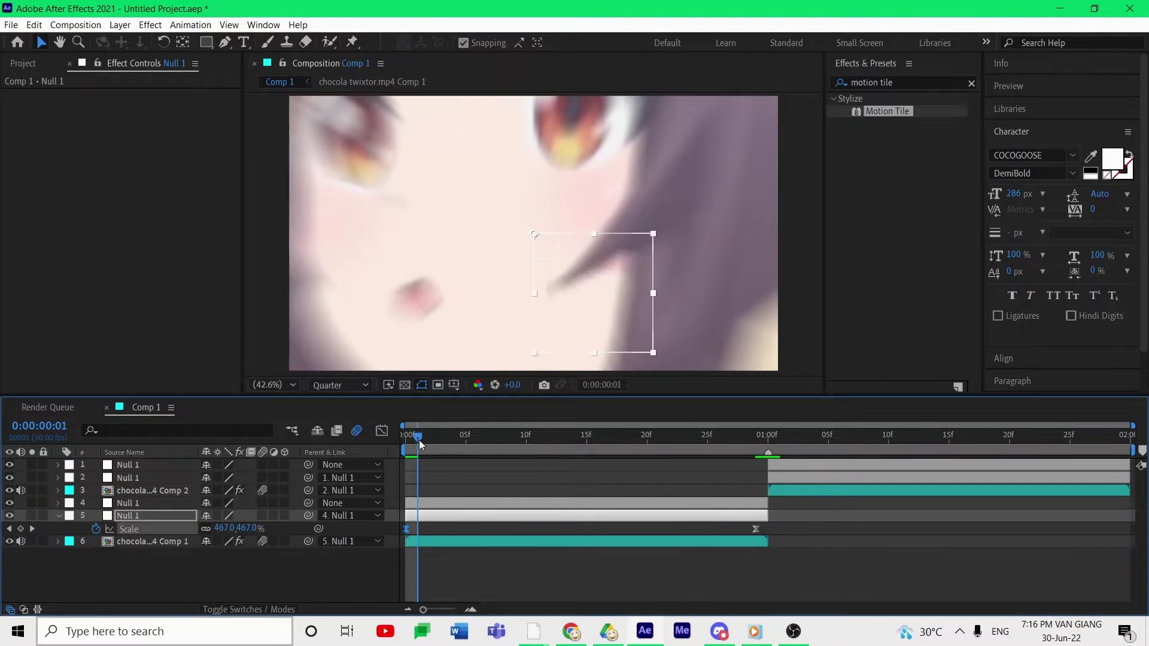
left_click(443, 503)
key("p")
key("r")
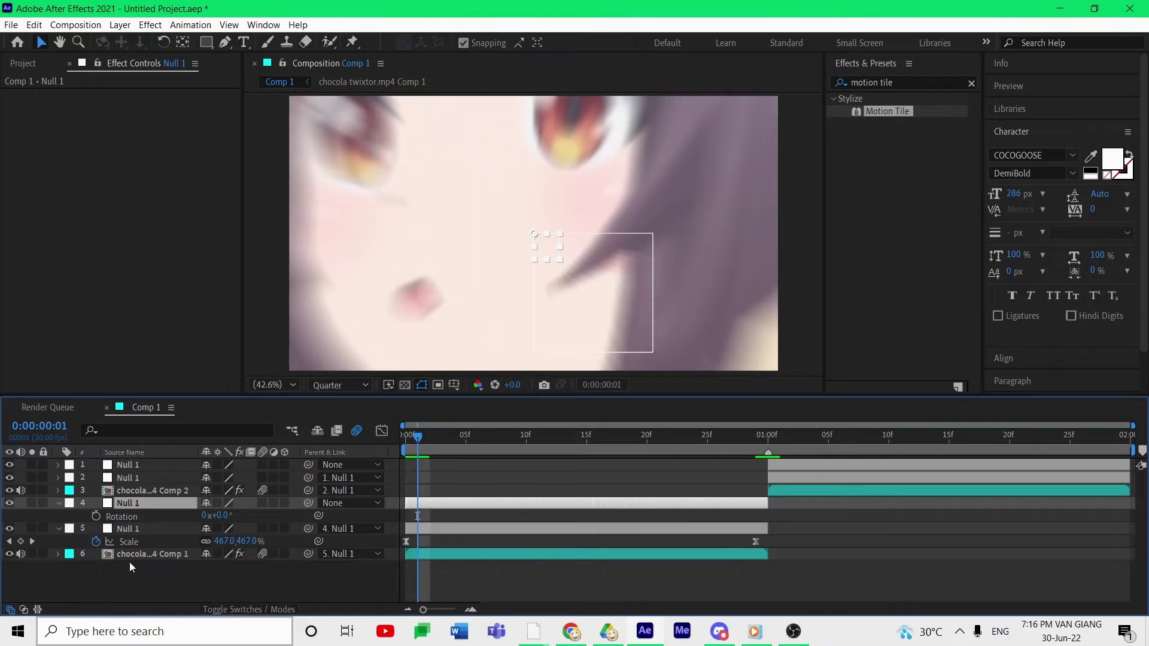
key("shift+p")
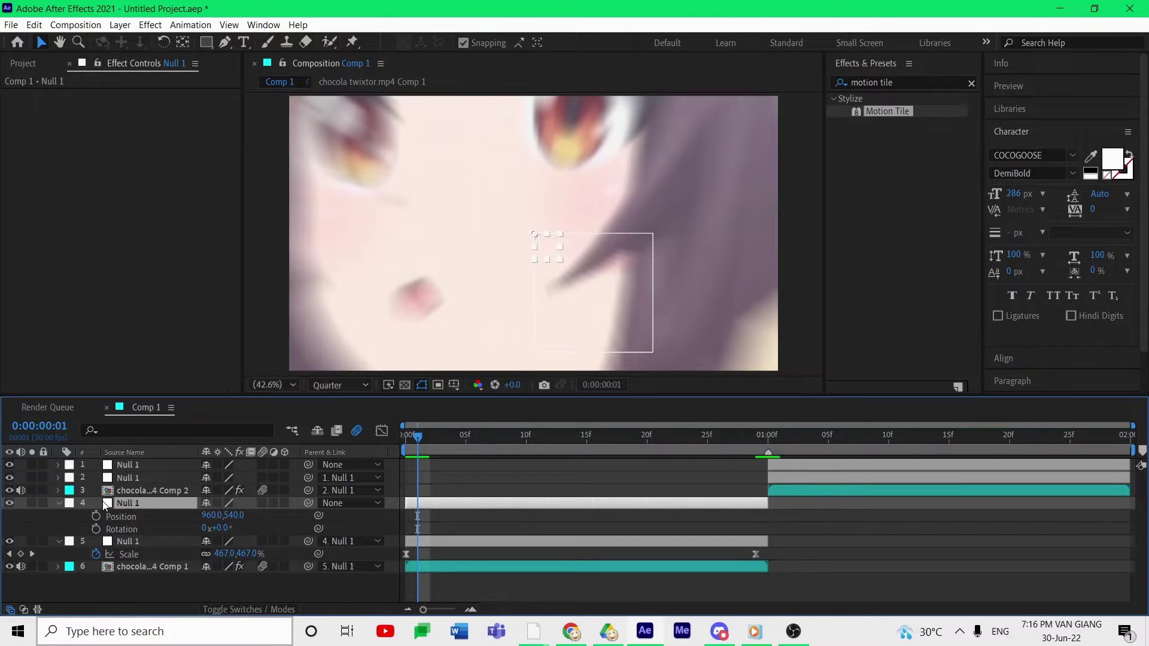
left_click(95, 517)
left_click(96, 529)
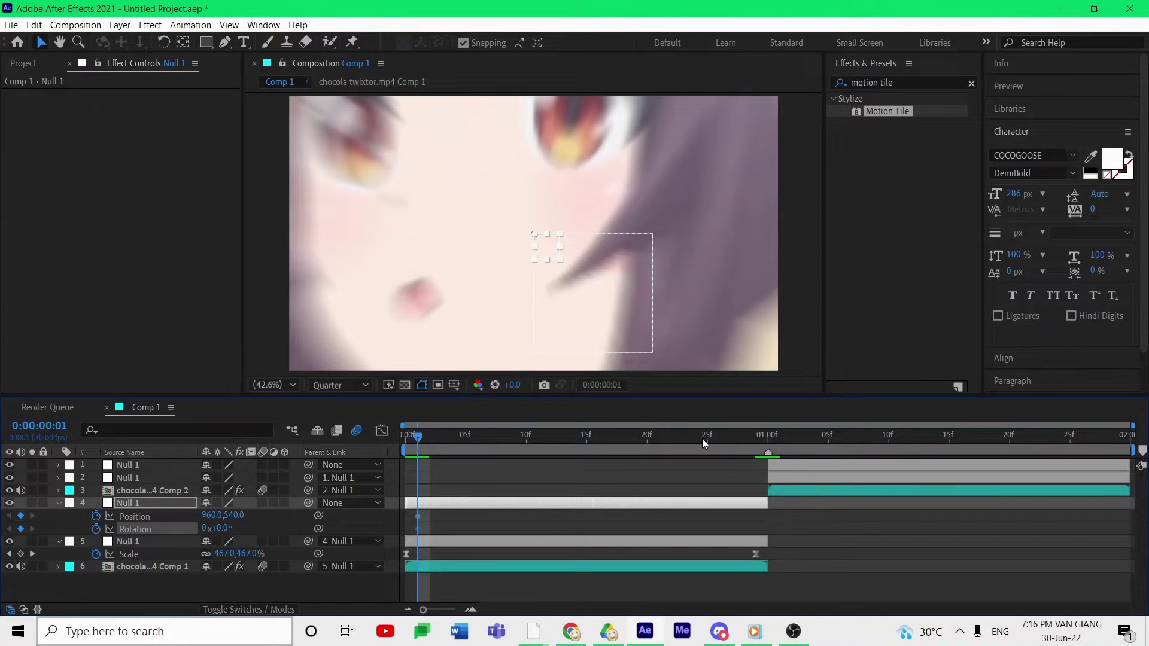
Keyframe the upper null at frame 28 to position about -169, 1190 and rotation -90°, and shift both keyframes to 0:00:01:00.
left_click_drag(442, 448, 746, 429)
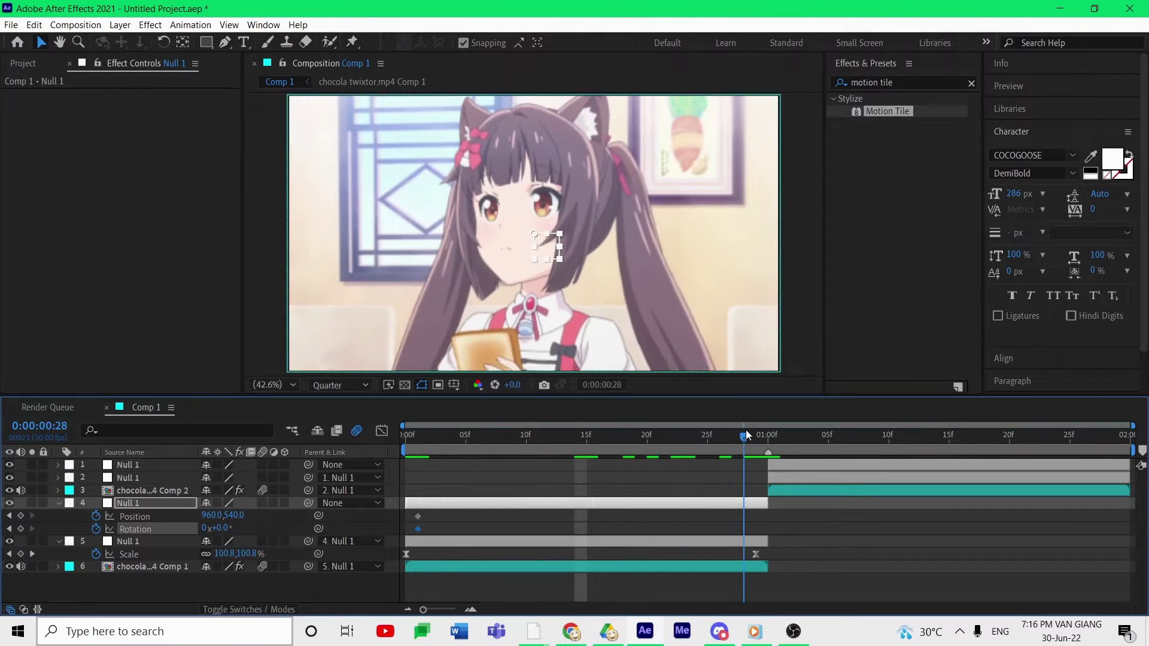
left_click_drag(548, 250, 259, 413)
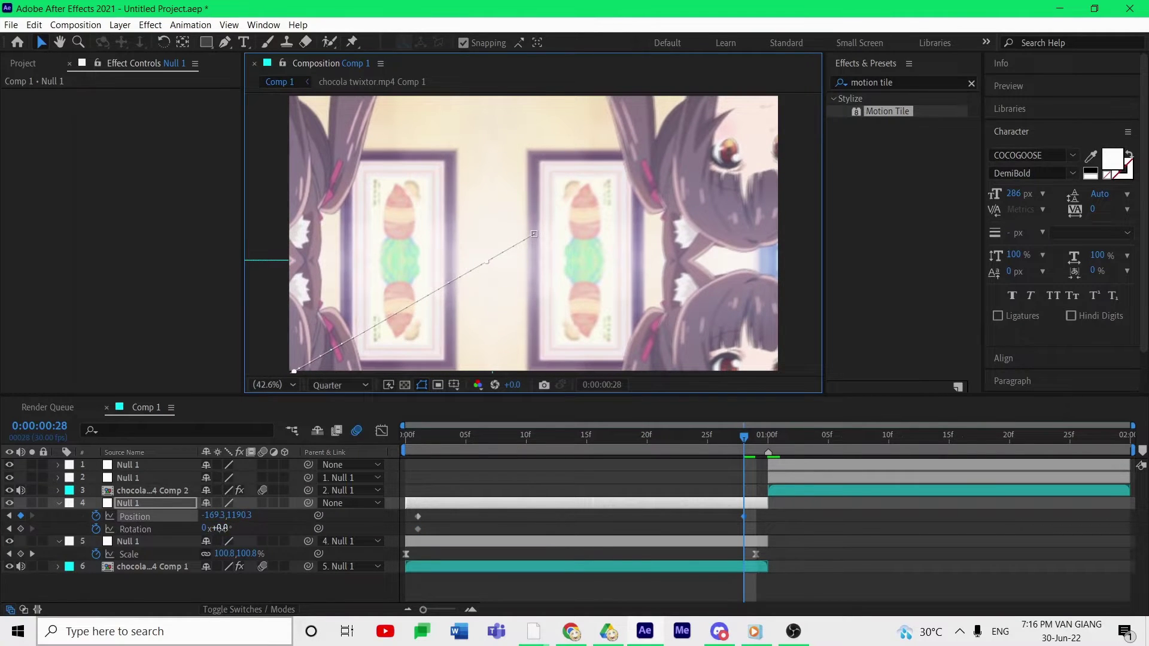
left_click(224, 528)
key("Return")
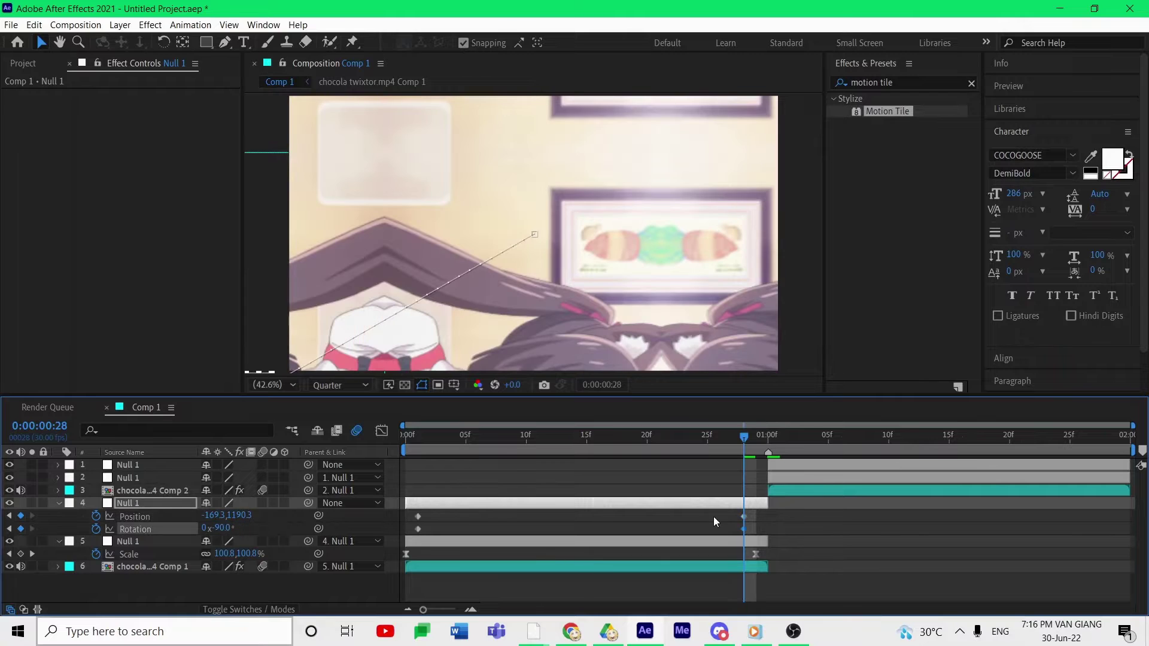
left_click_drag(745, 529, 766, 533)
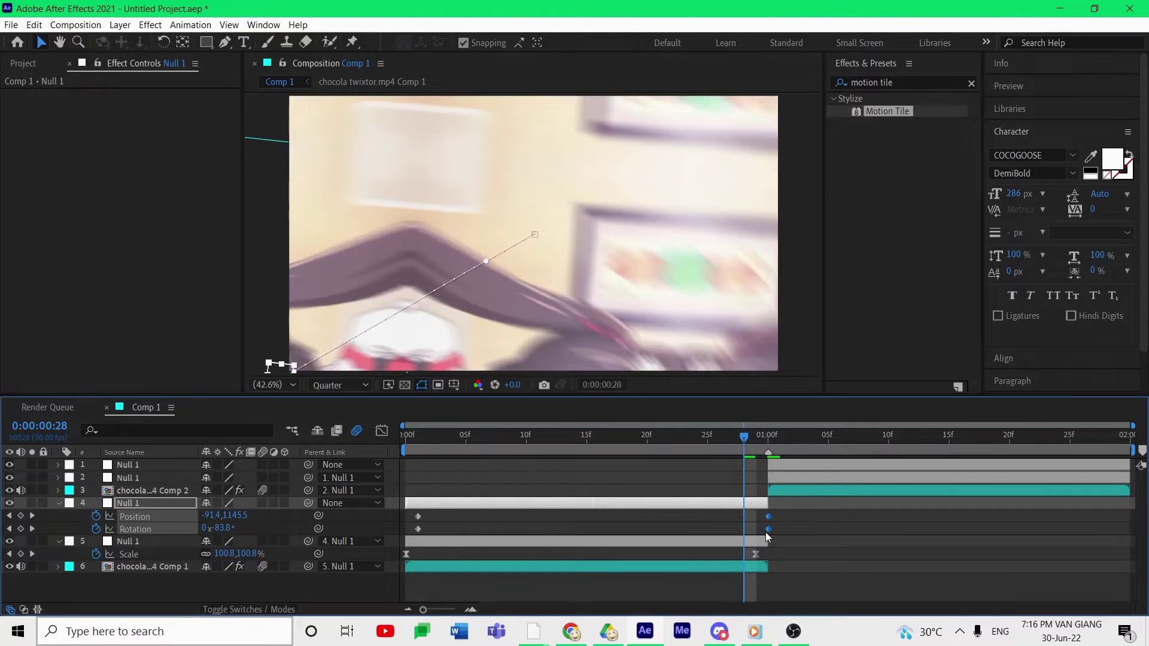
Separate the upper null's Position into X and Y, and apply Easy Ease to all its Position and Rotation keyframes.
right_click(144, 527)
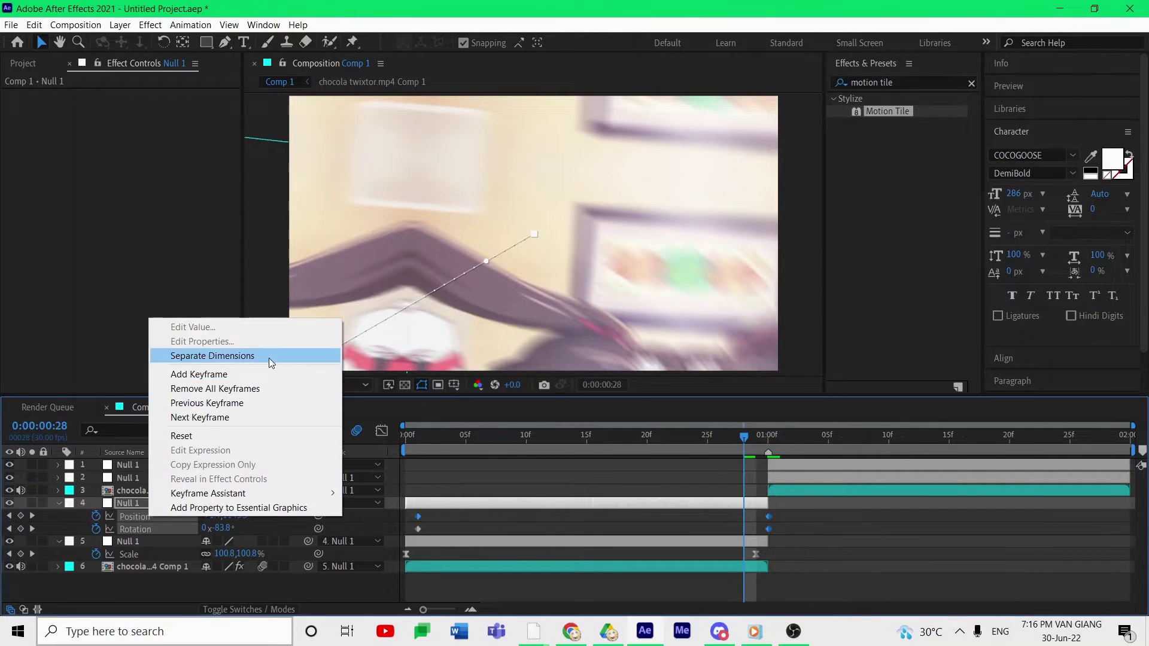
left_click(198, 357)
left_click_drag(402, 516, 790, 560)
key("F9")
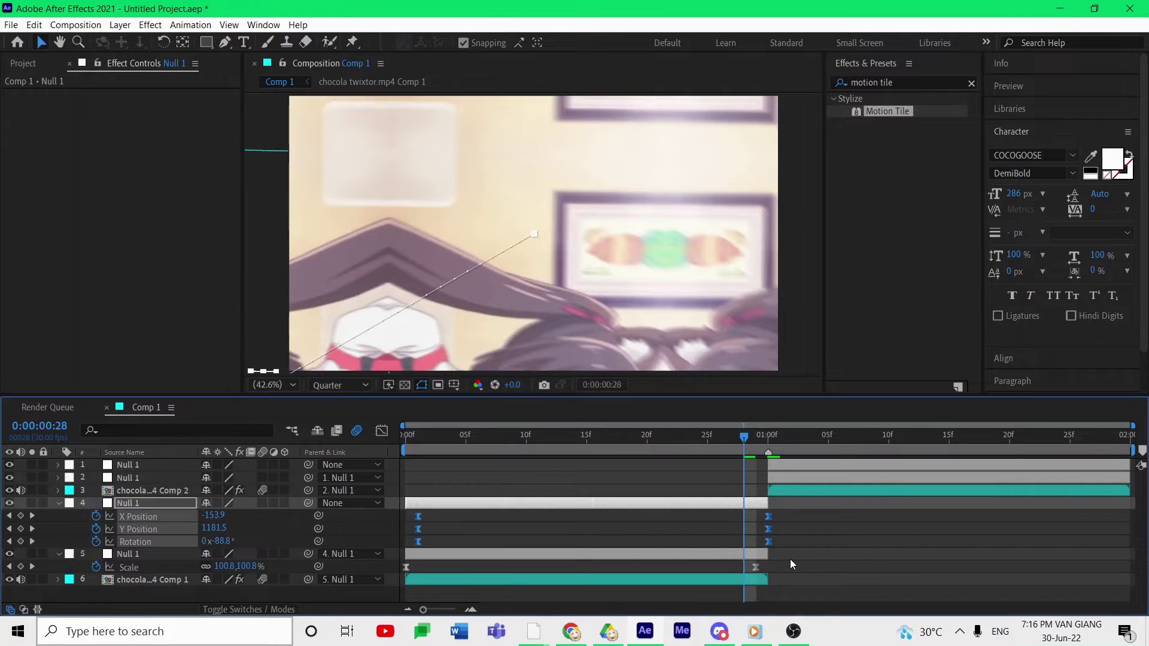
left_click(567, 468)
Shape the upper null's X Position curve to start slowly and fall steeply into the last keyframe.
left_click(139, 518)
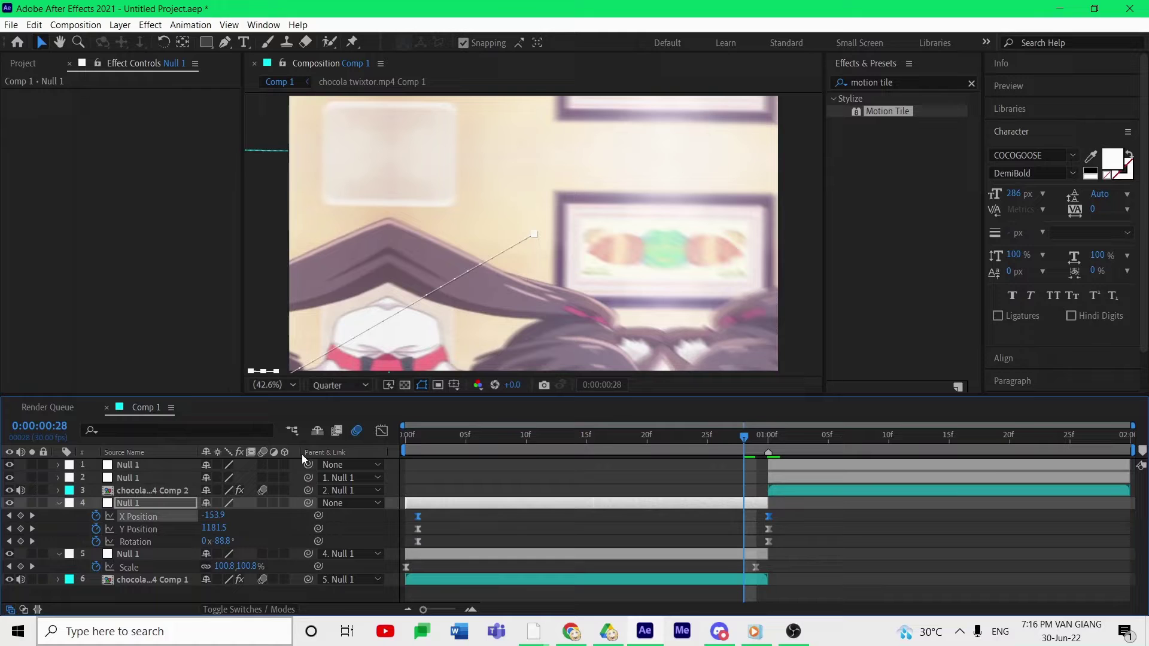
left_click(381, 431)
left_click_drag(769, 545, 801, 598)
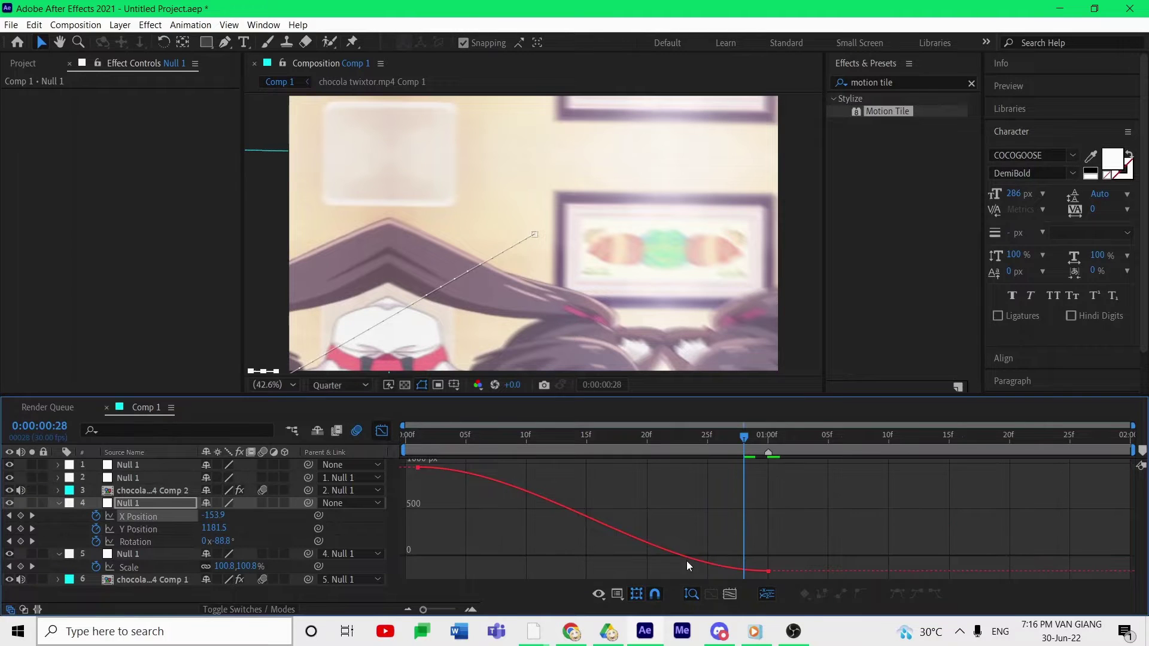
left_click_drag(633, 554, 892, 591)
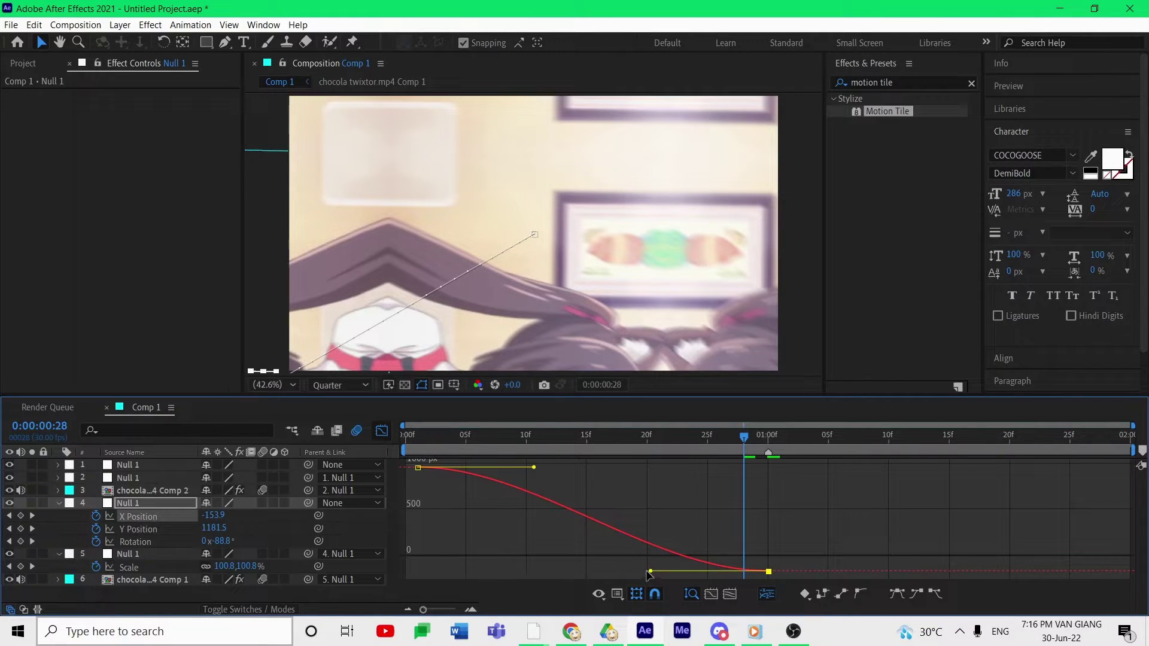
left_click_drag(651, 572, 824, 508)
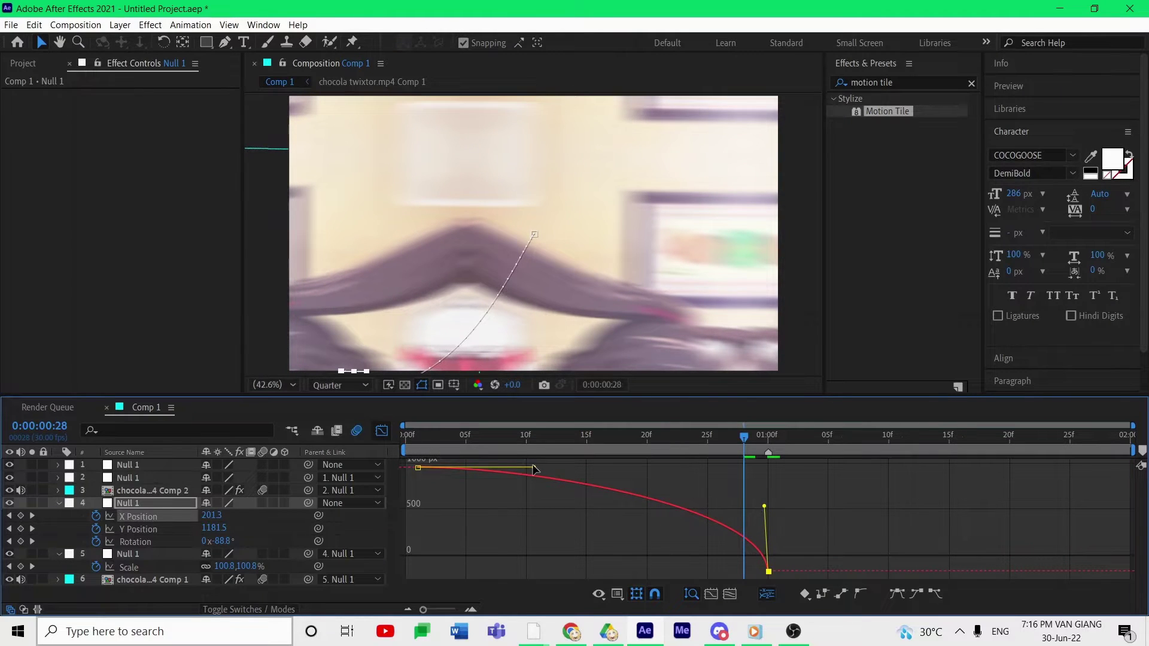
left_click_drag(535, 470, 728, 475)
Shape the upper null's Y Position curve to rise steeply at the start and flatten out toward the last keyframe.
left_click(158, 533)
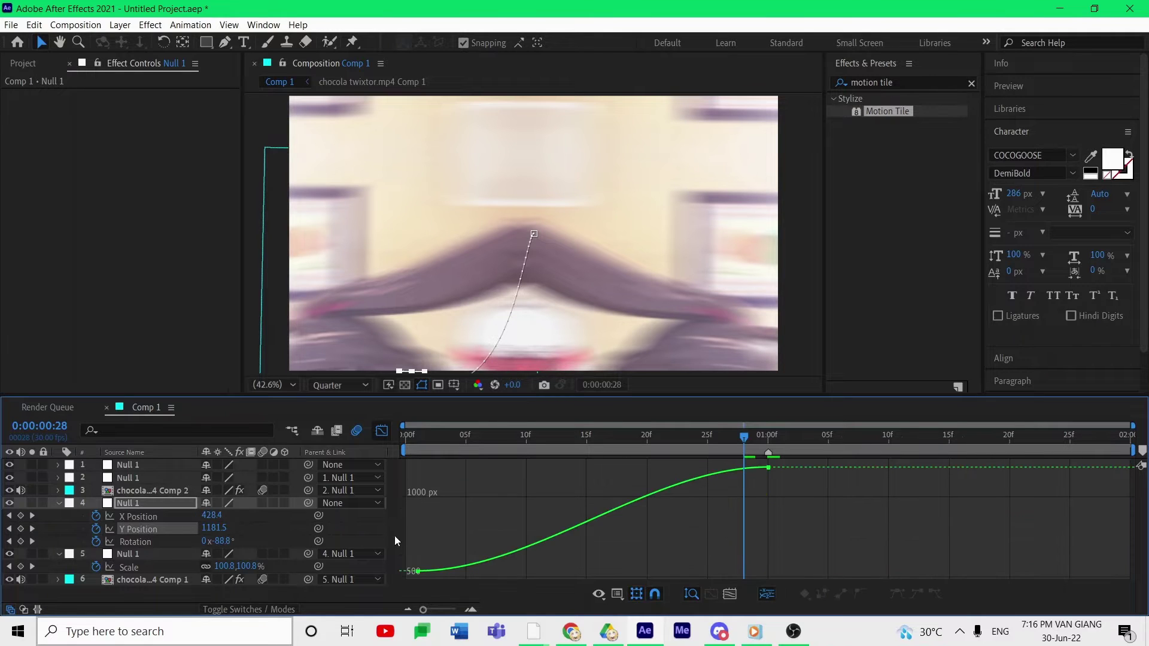
left_click_drag(399, 537, 678, 541)
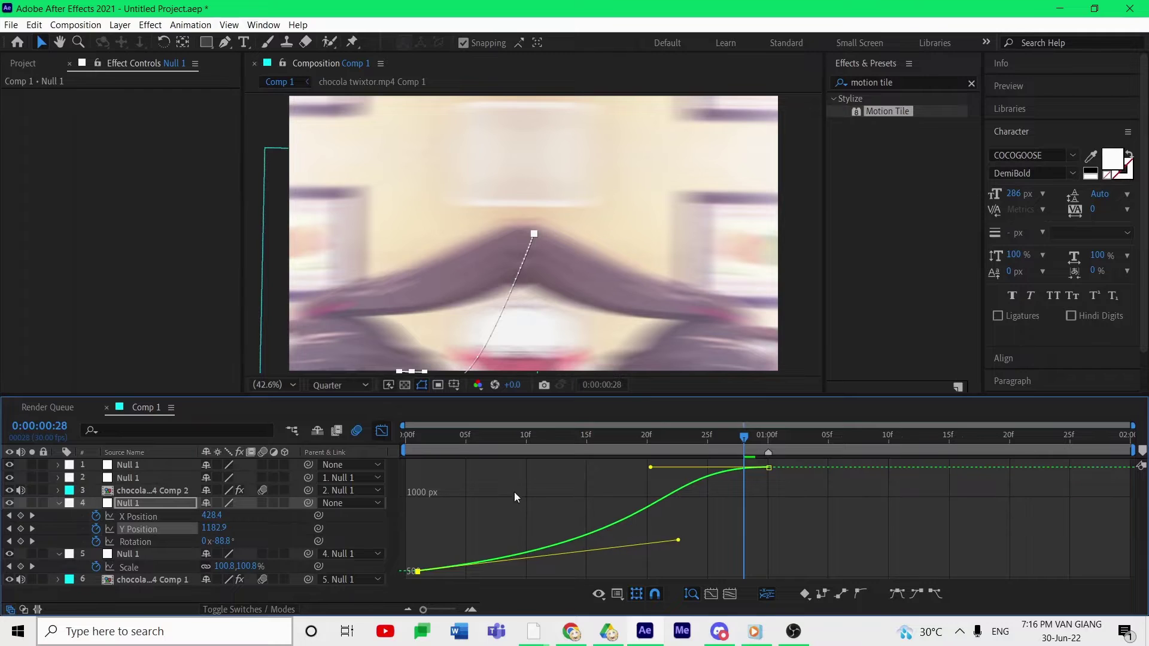
left_click_drag(515, 492, 413, 495)
left_click_drag(652, 470, 465, 466)
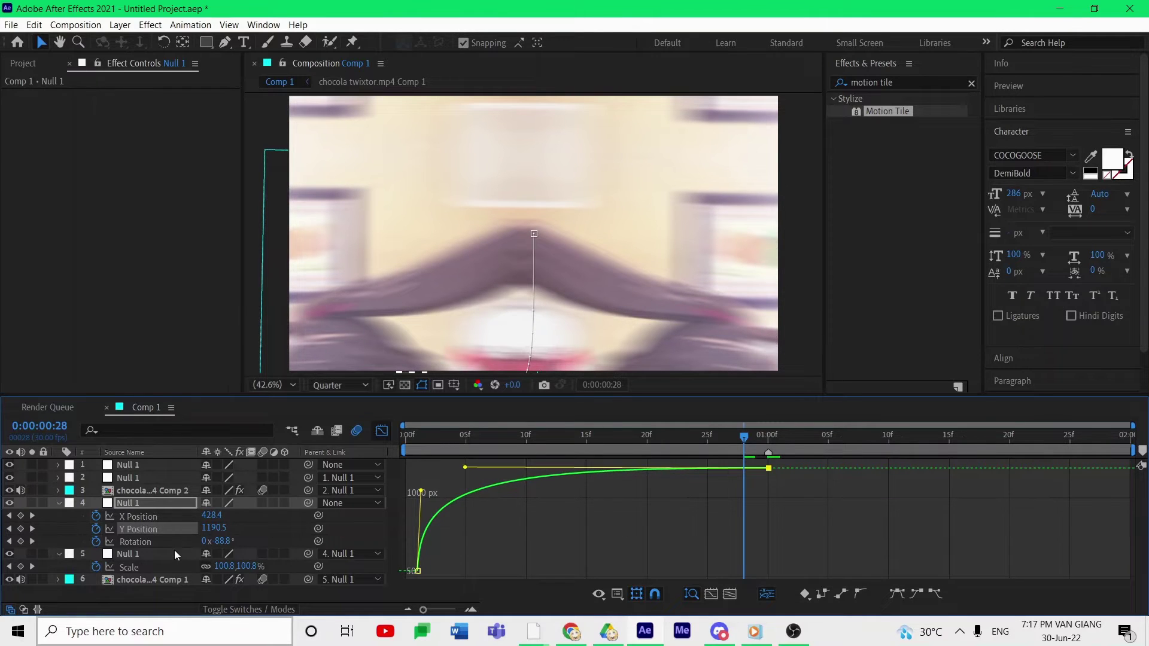
Shape the Rotation curve of the first clip's upper null to start slowly and fall steeply into the last keyframe.
left_click(136, 542)
left_click_drag(494, 556, 738, 575)
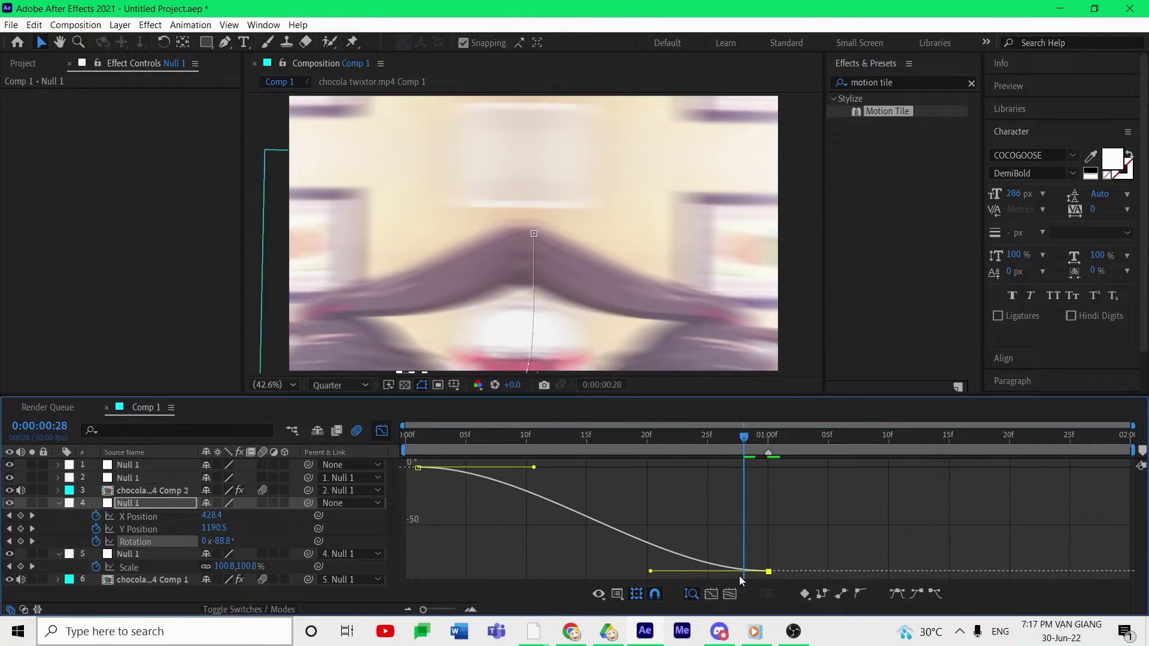
left_click_drag(650, 575, 802, 578)
left_click_drag(651, 571, 801, 500)
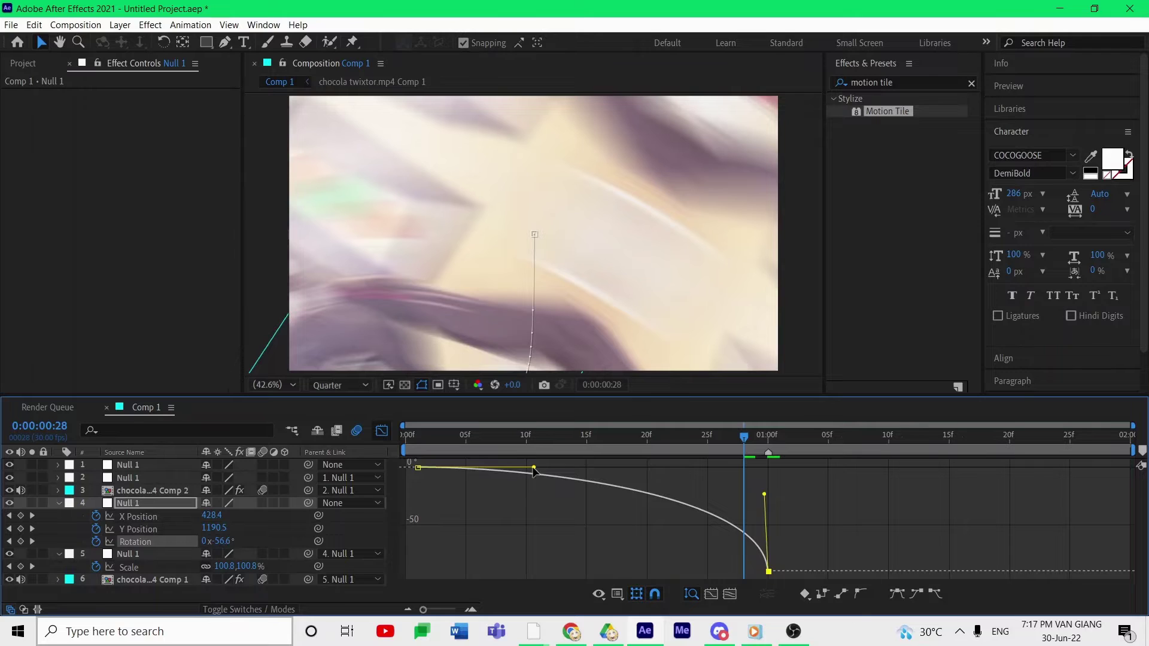
left_click(590, 468)
left_click_drag(417, 483, 426, 459)
left_click_drag(400, 498, 444, 442)
left_click_drag(535, 469, 741, 468)
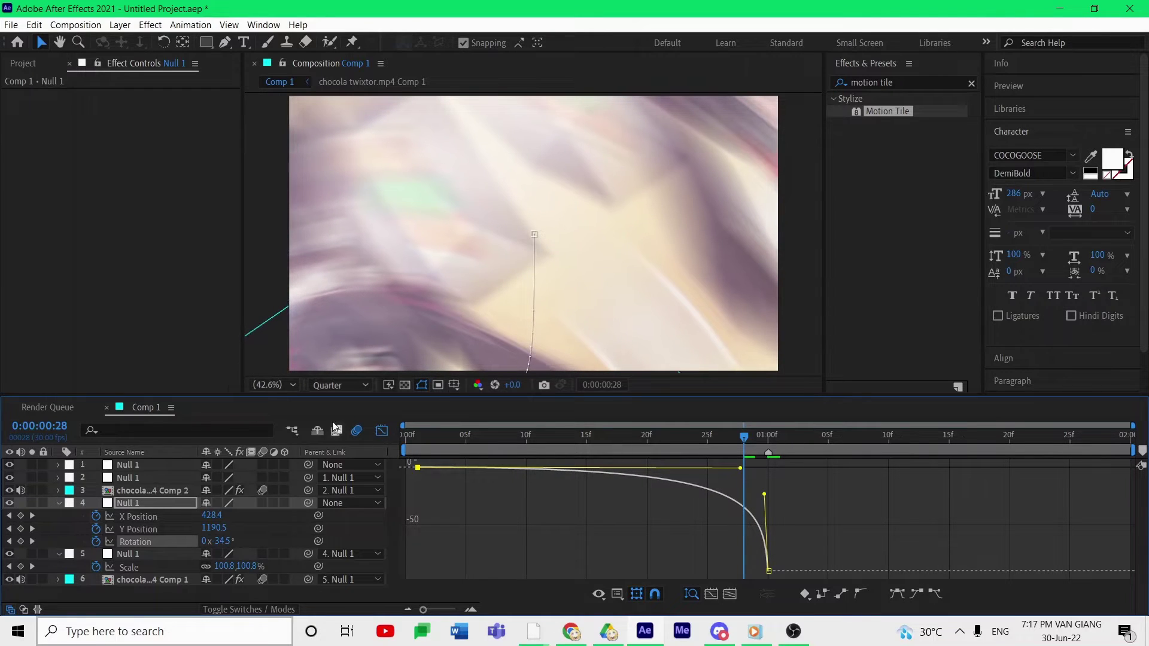
left_click(382, 430)
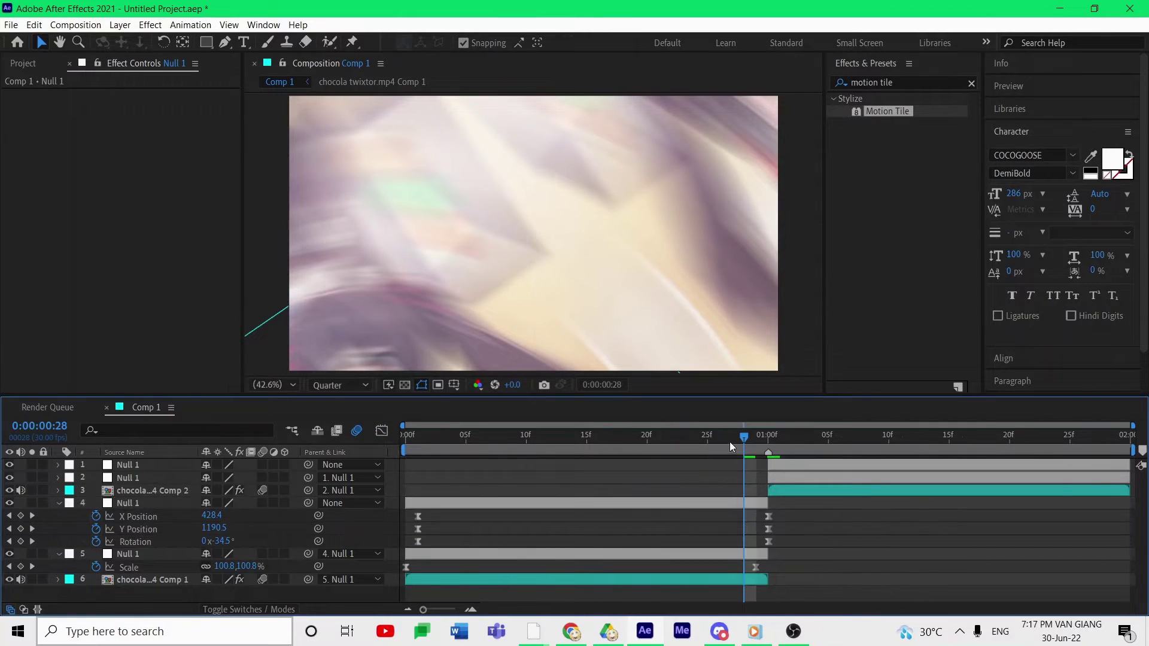
Reshape the Y Position curve of the first clip's upper null to start flat and rise steeply into the last keyframe.
left_click_drag(730, 446, 600, 461)
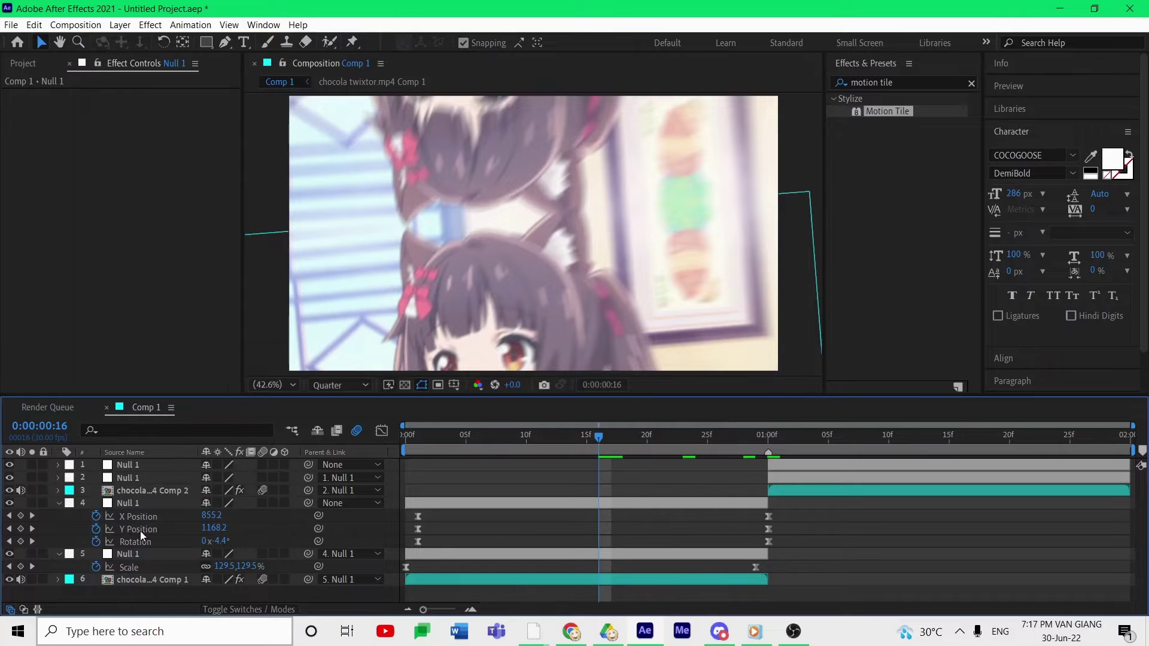
left_click(140, 531)
left_click(382, 431)
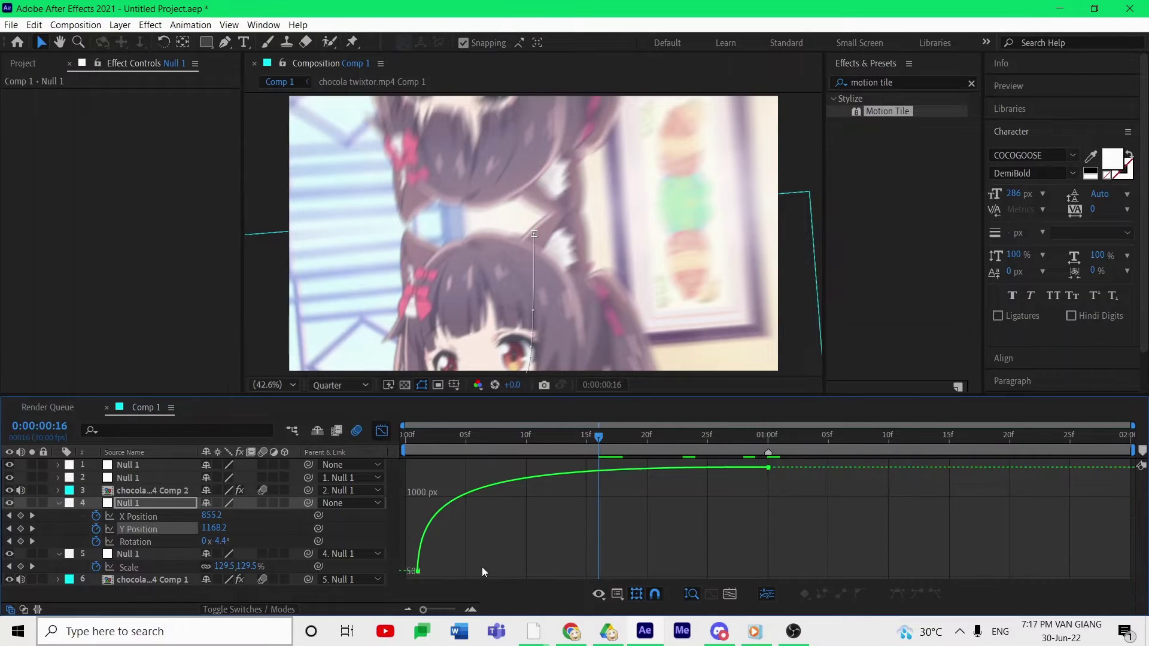
left_click_drag(824, 459, 618, 529)
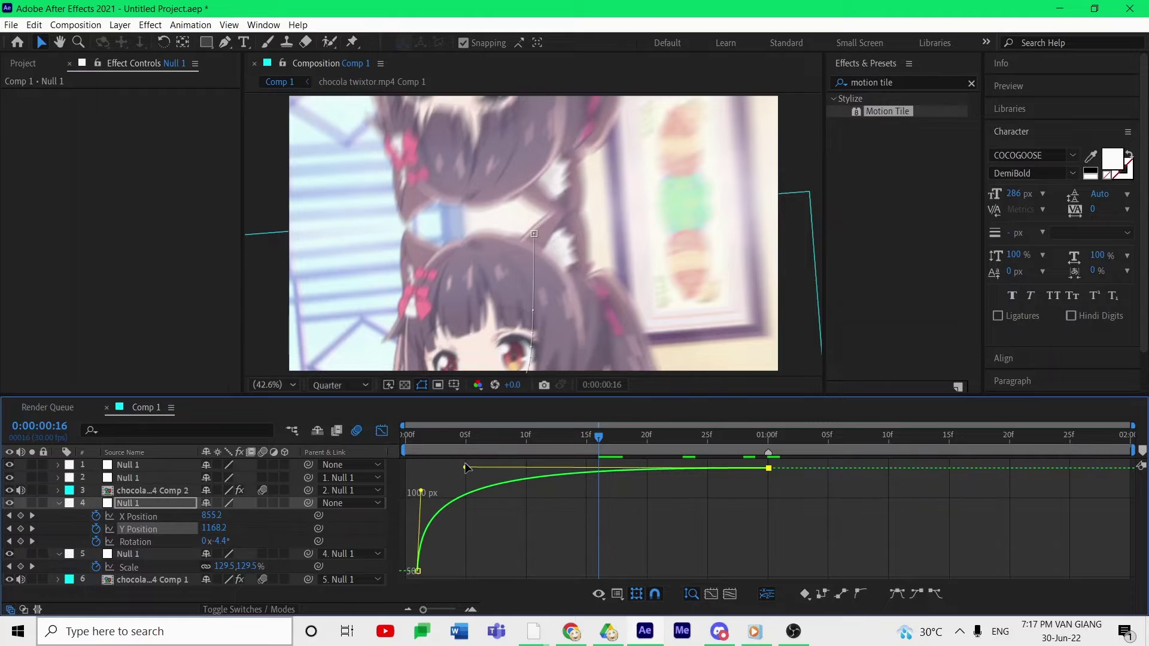
left_click_drag(467, 467, 846, 518)
left_click_drag(466, 468, 765, 549)
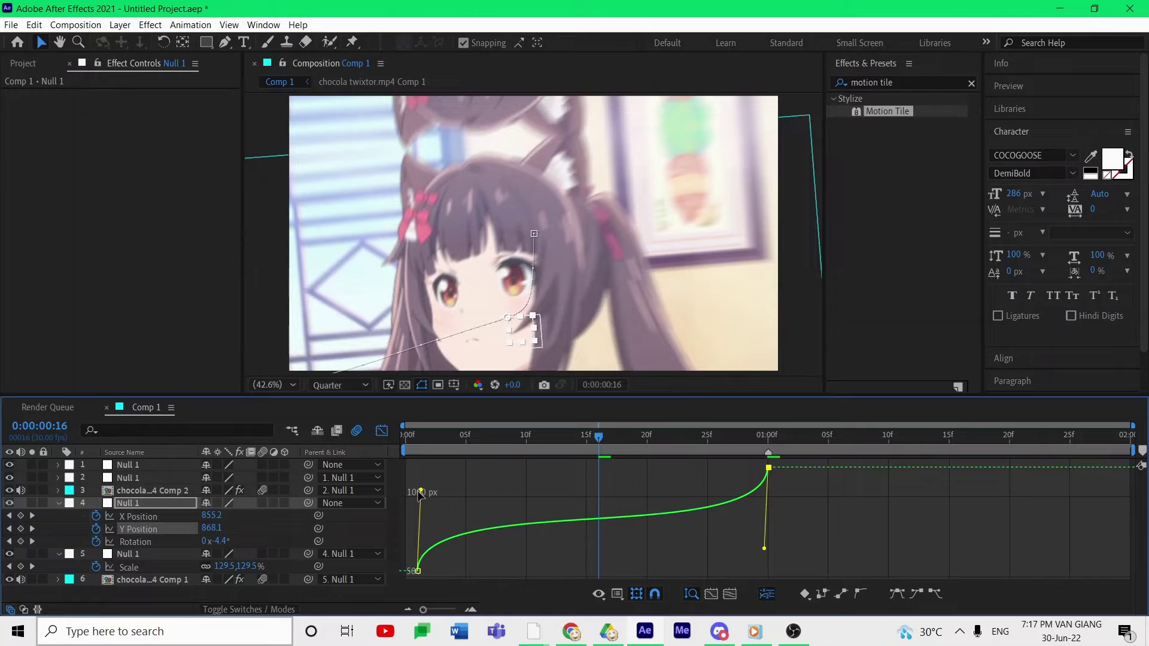
left_click_drag(422, 492, 734, 557)
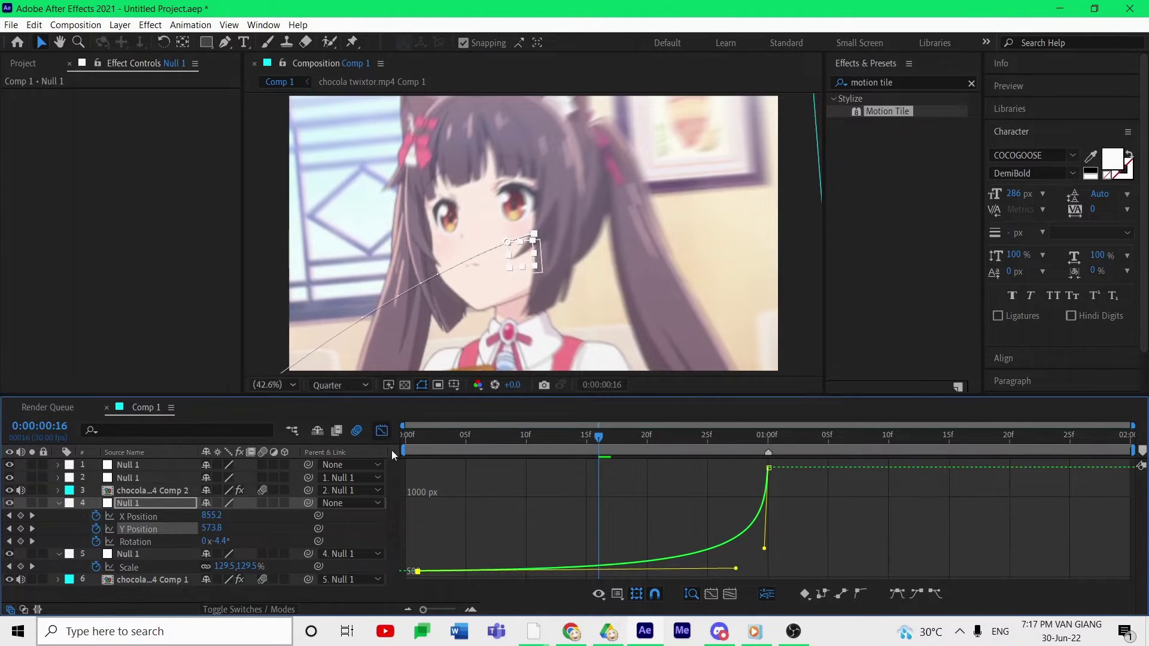
key("shift+F3")
At 0:00:01:00, reveal Position and Rotation of the second clip's lower null and separate Position into X and Y.
left_click_drag(616, 442, 771, 441)
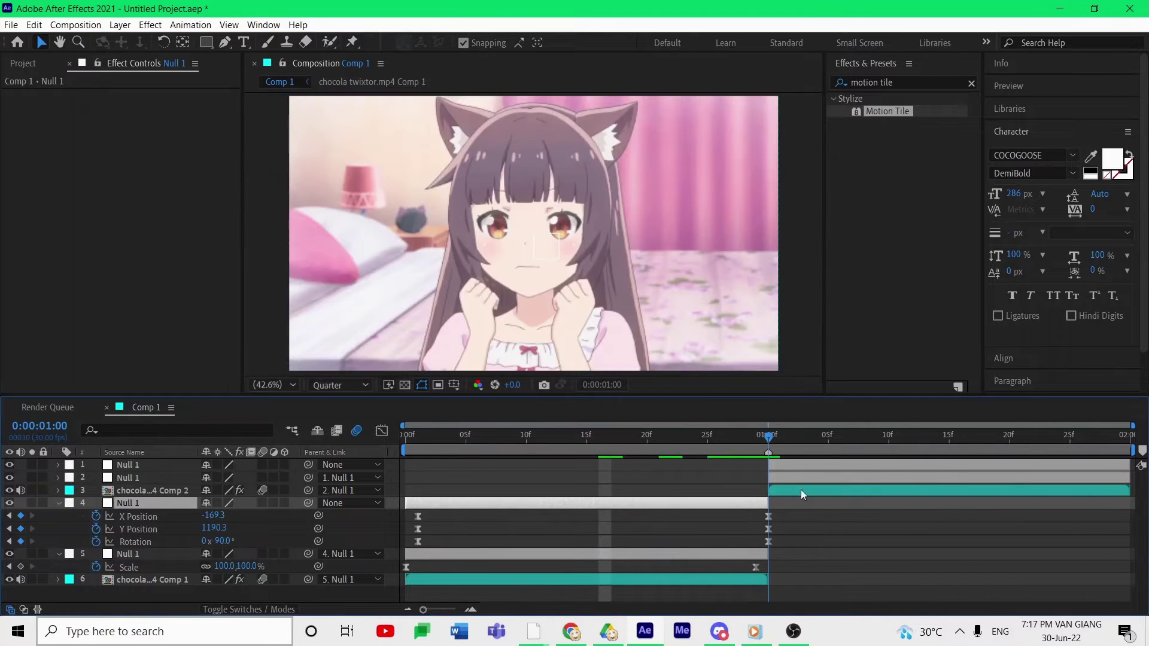
left_click(799, 523)
left_click(789, 490)
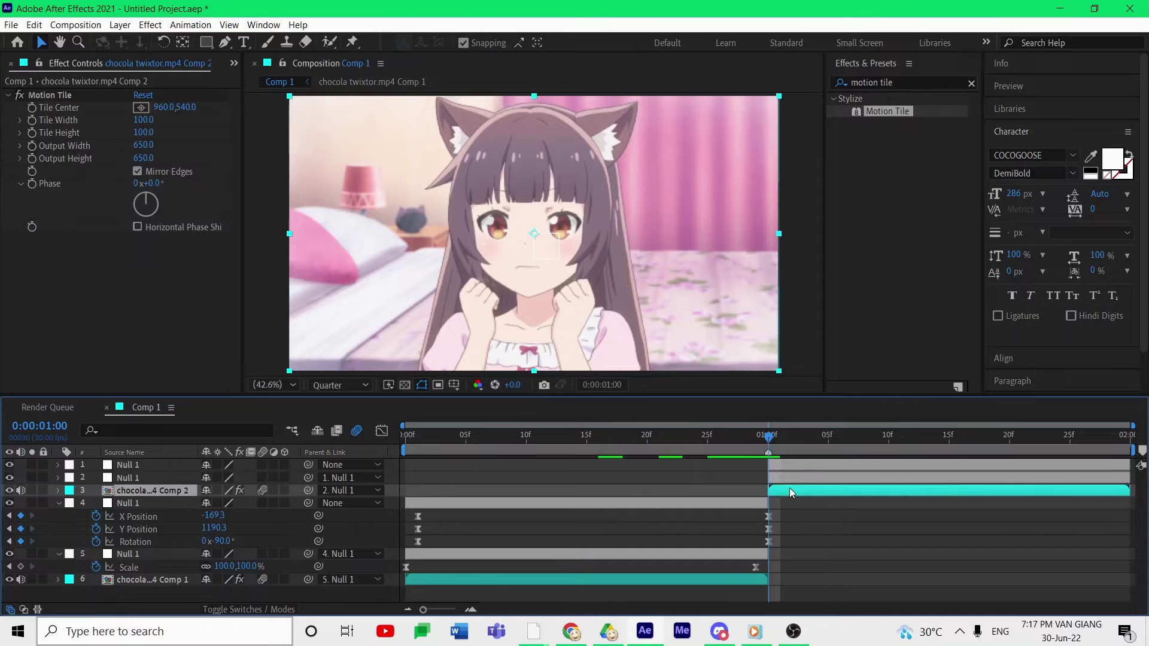
left_click(788, 468)
left_click(788, 473)
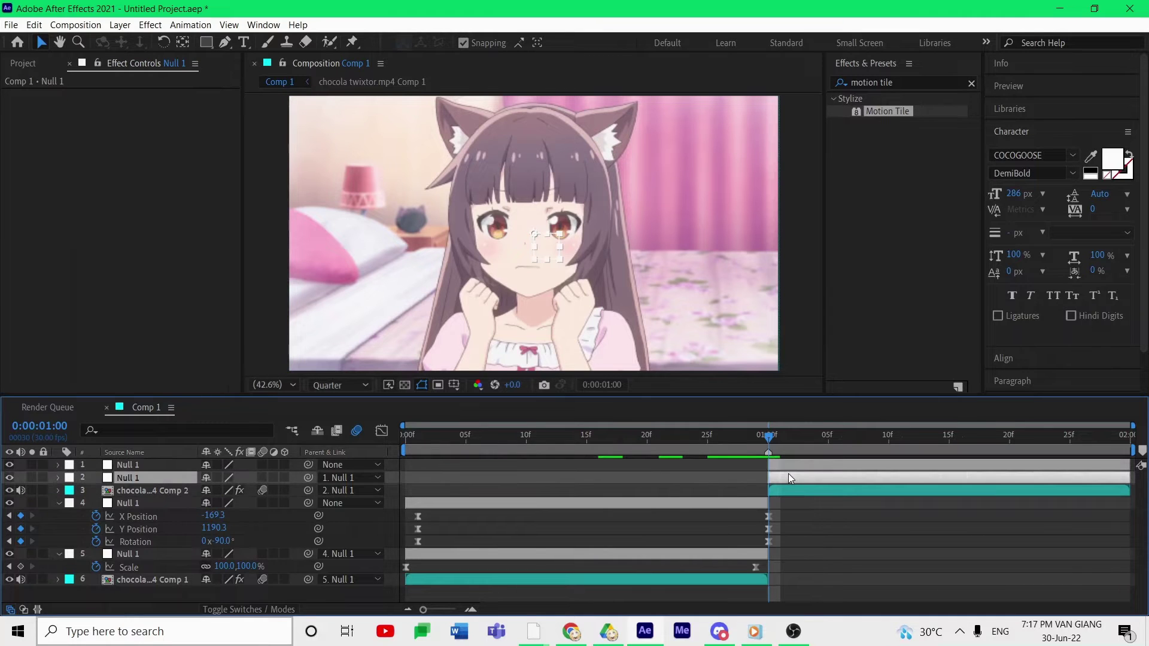
key("p")
key("shift+r")
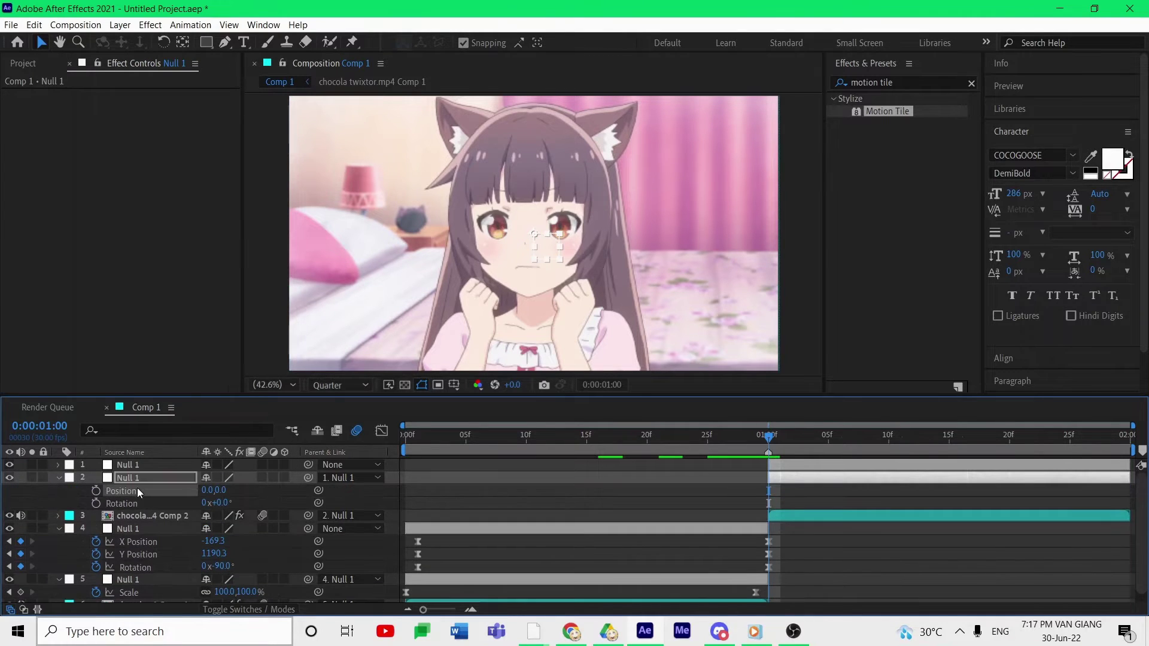
right_click(137, 491)
left_click(200, 327)
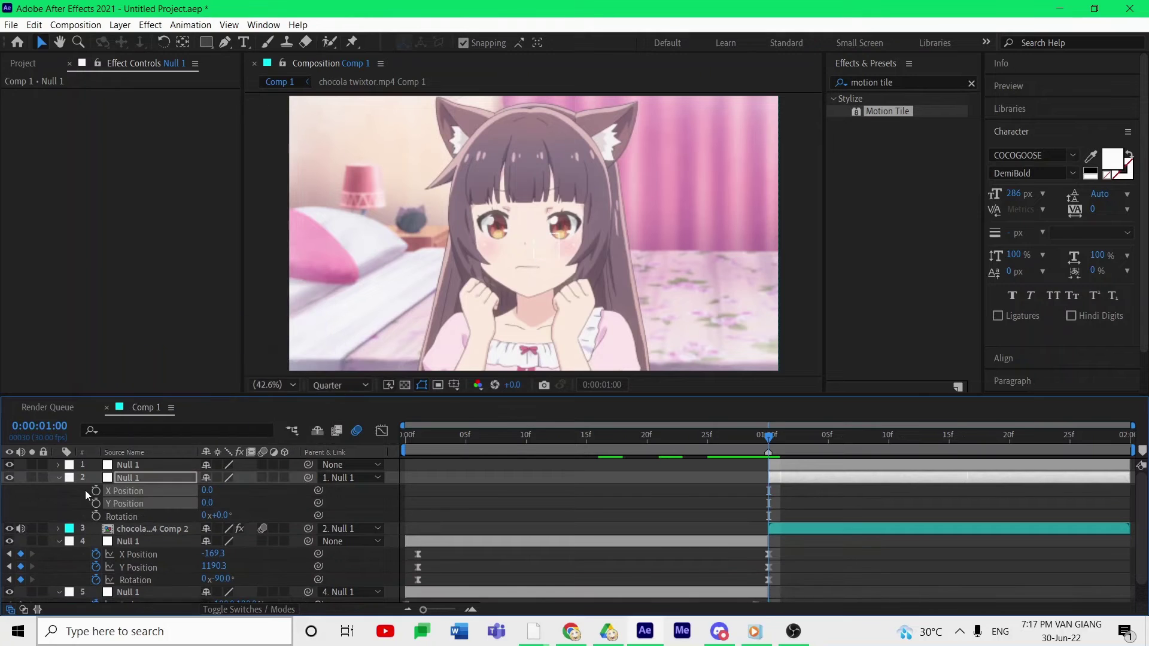
Keyframe the second clip's lower null from position about 1240, 697 and rotation 90° at 0:00:01:00 to zero values near the layer's end.
left_click(784, 515)
left_click_drag(757, 486, 1116, 504)
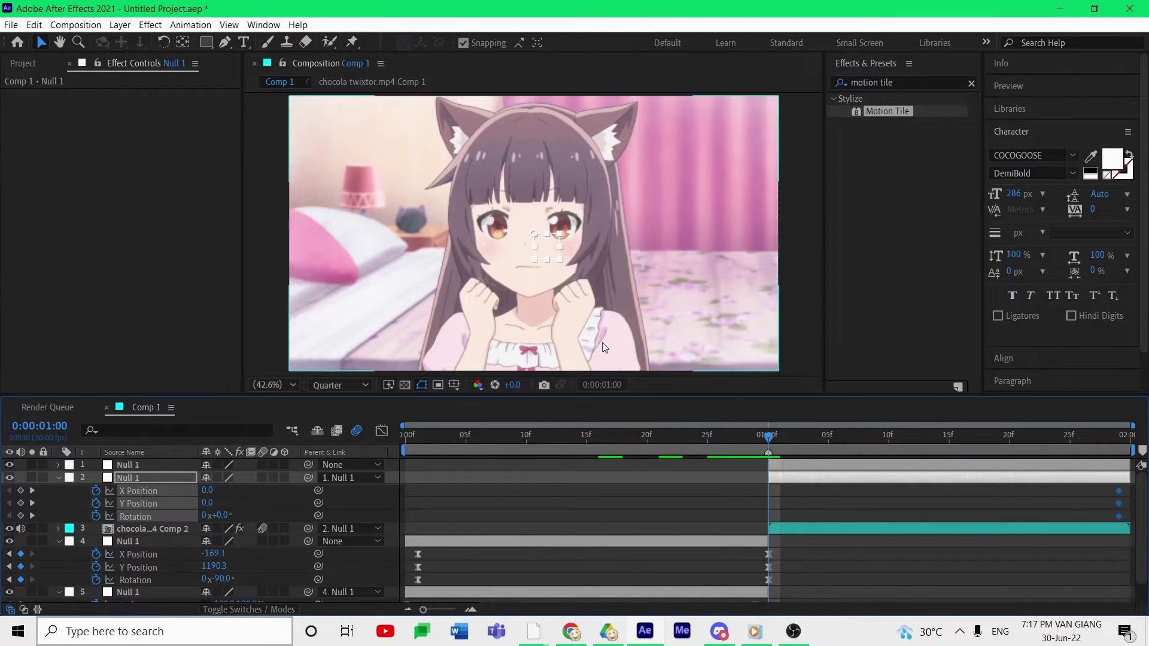
left_click_drag(544, 246, 862, 427)
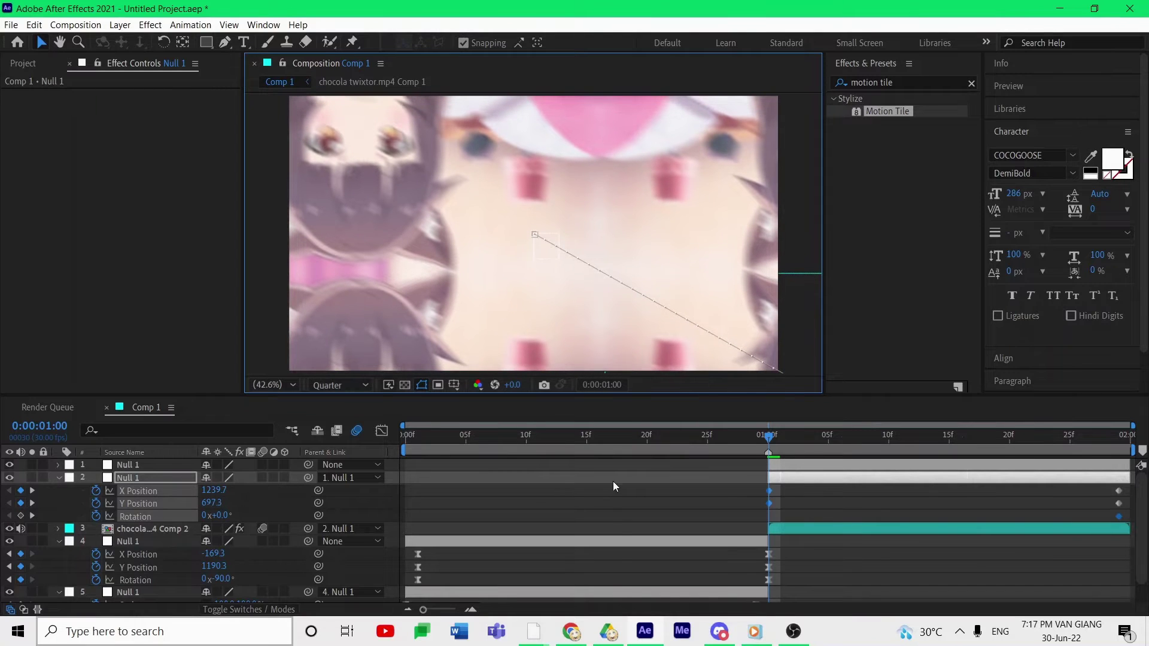
left_click(219, 516)
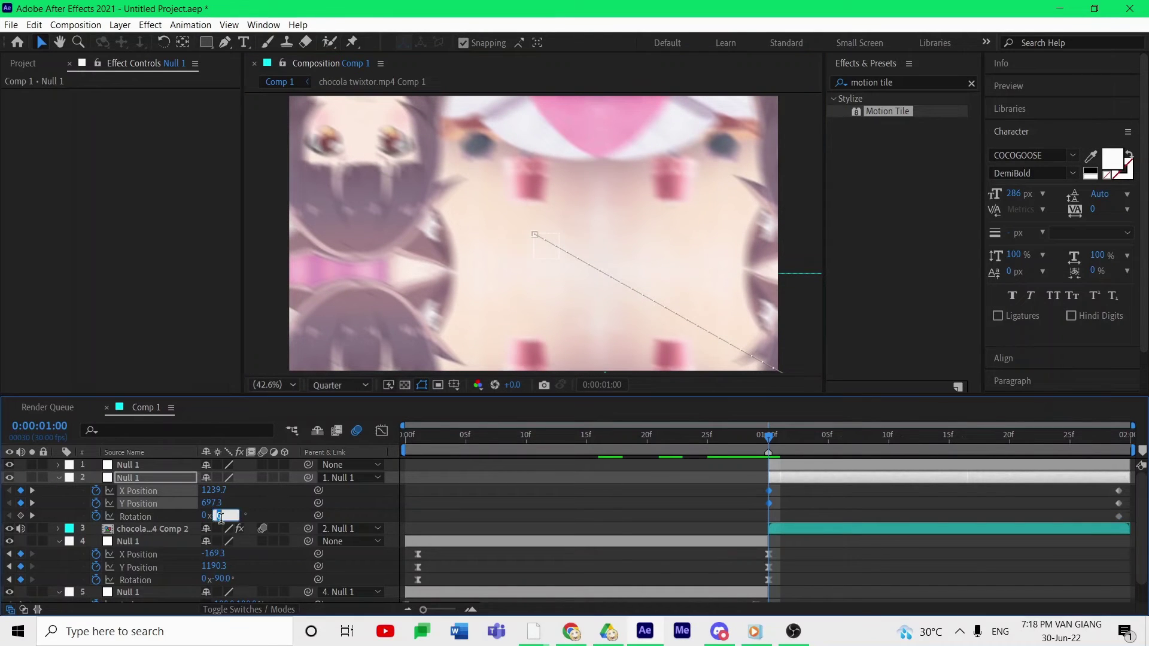
type("90")
key("Return")
Apply Easy Ease to the second clip's lower null's X Position keyframes and shape the curve to fall steeply at first and flatten out.
right_click(163, 494)
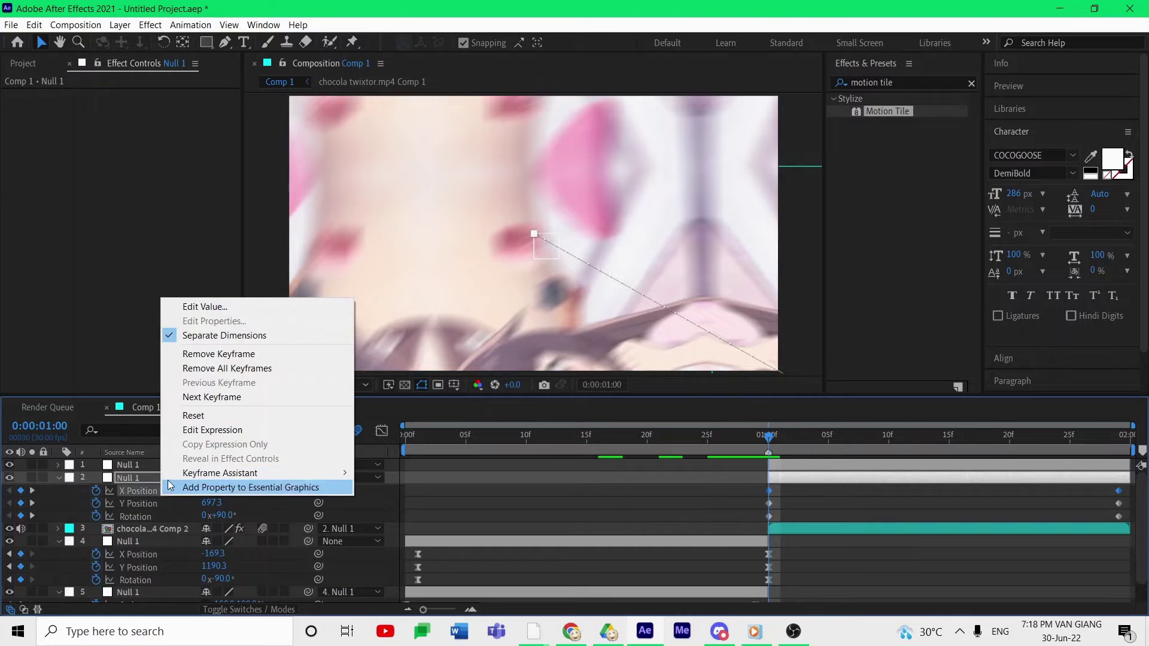
mouse_move(179, 473)
left_click(486, 516)
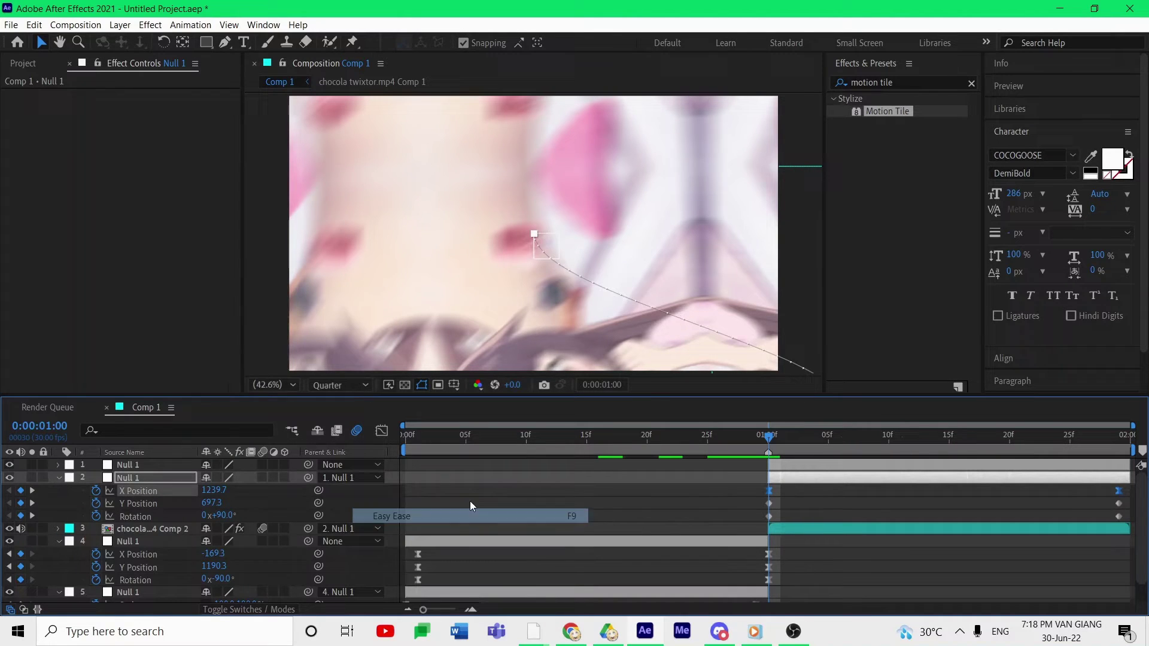
left_click(382, 431)
left_click_drag(838, 514, 1135, 578)
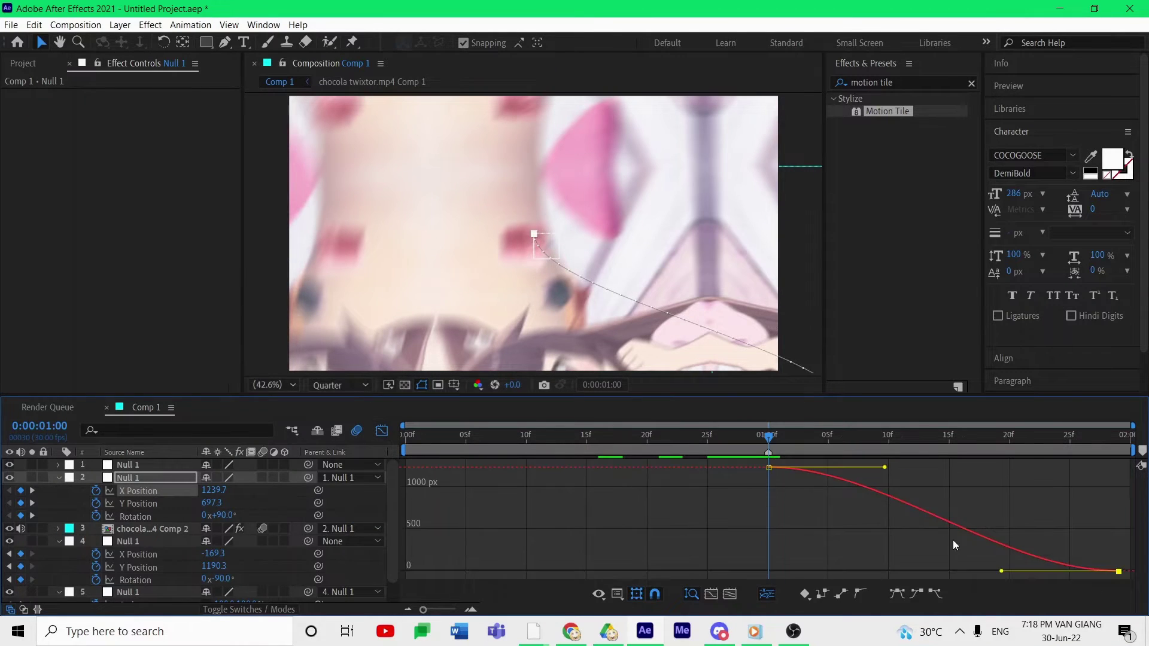
left_click_drag(883, 469, 745, 540)
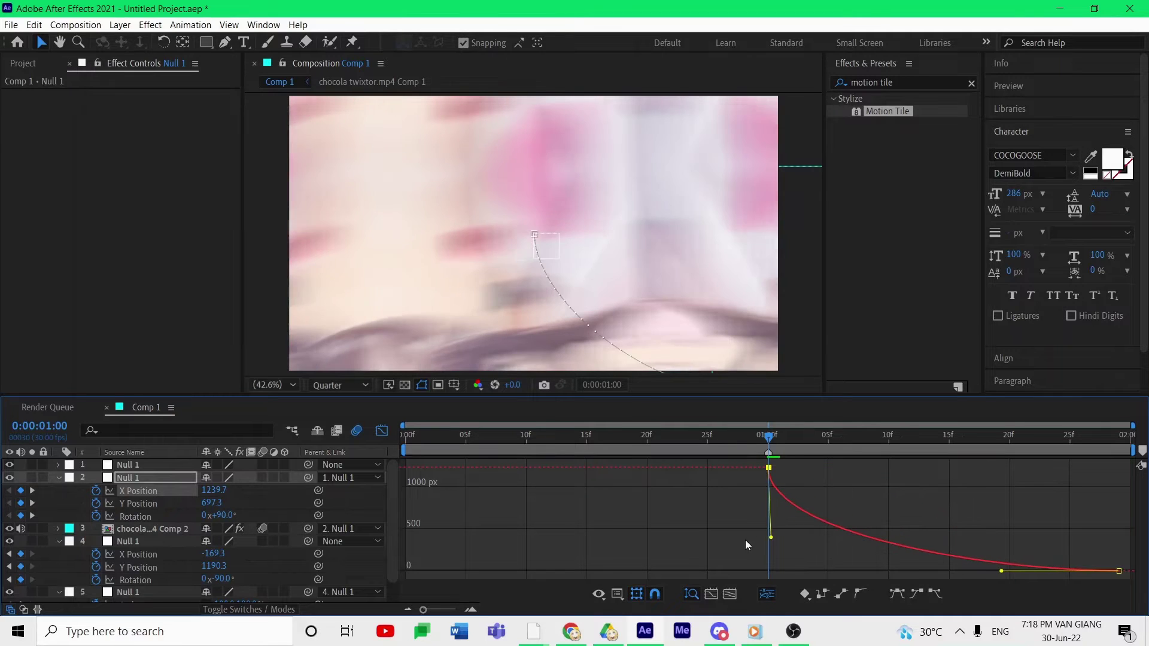
left_click_drag(1001, 570, 811, 569)
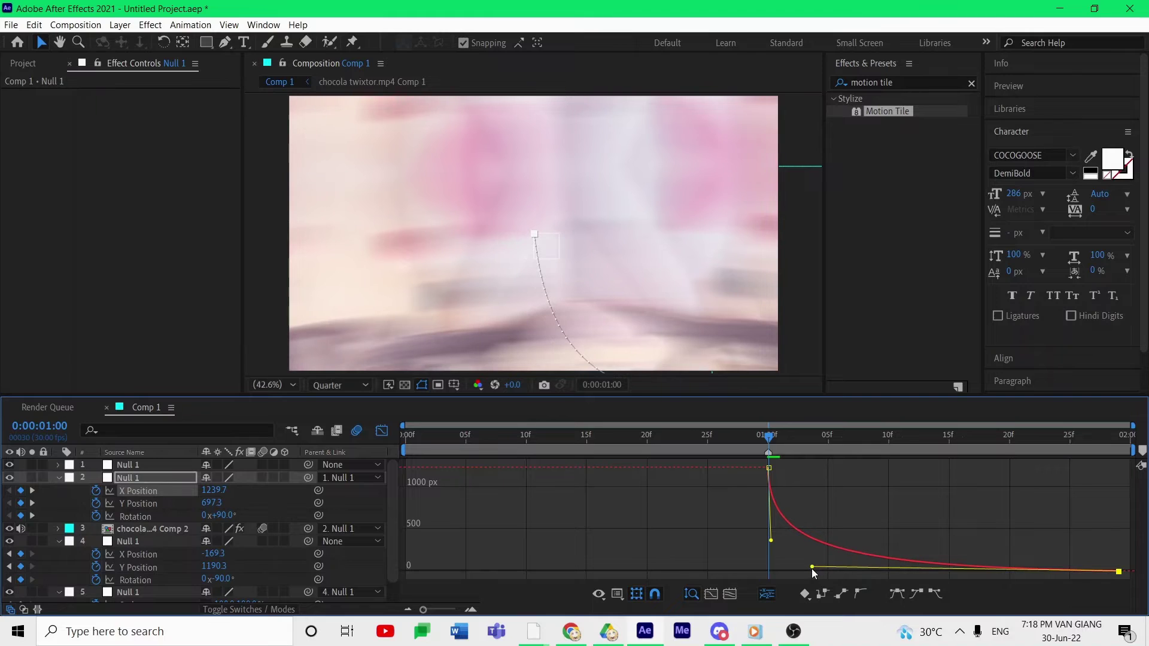
Apply Easy Ease to the Y Position and Rotation keyframes of the second clip's lower null.
left_click(139, 503)
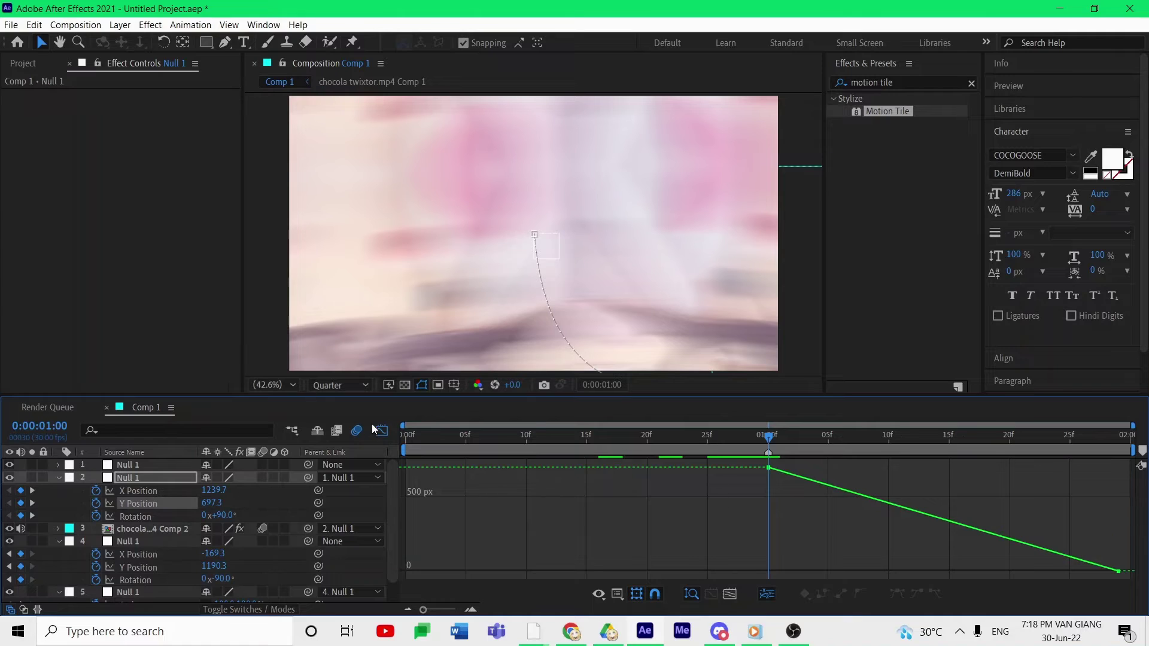
key("shift+F3")
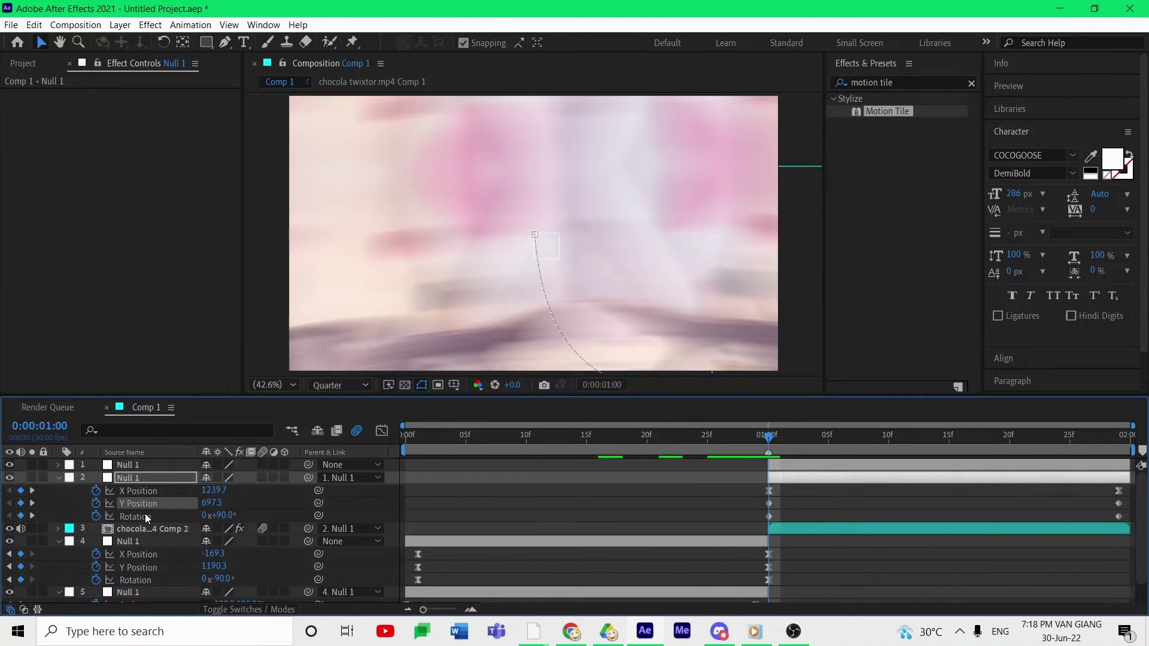
left_click(145, 514, "shift")
left_click(154, 497, "ctrl")
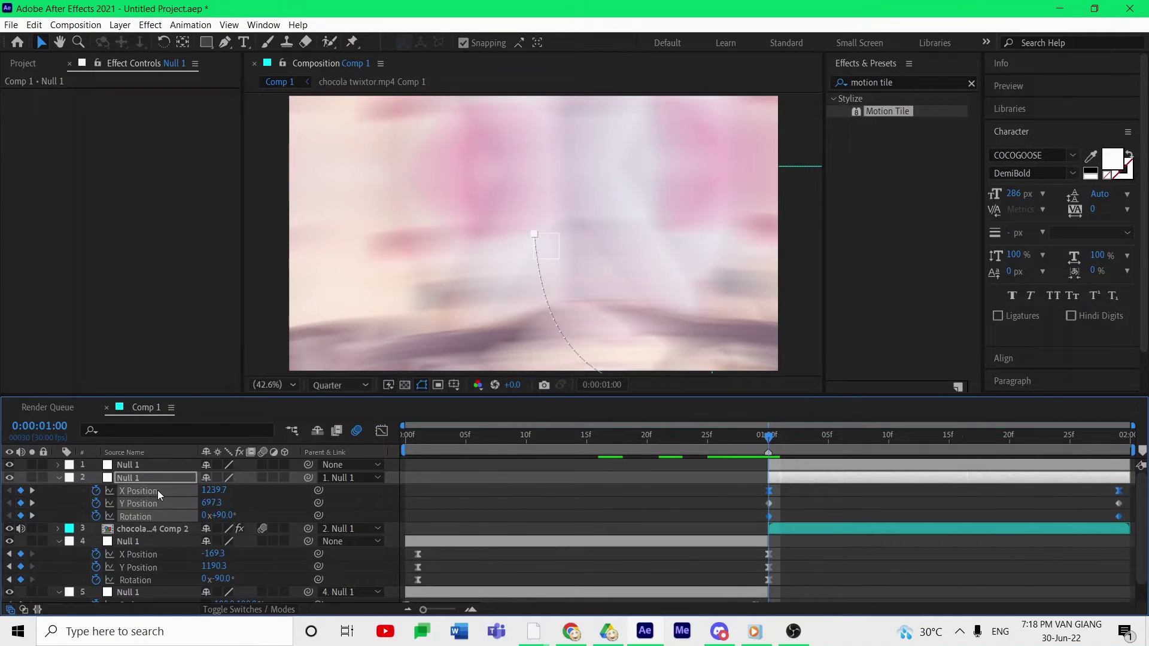
left_click(157, 491, "ctrl")
left_click(159, 514, "ctrl")
left_click(160, 509, "ctrl")
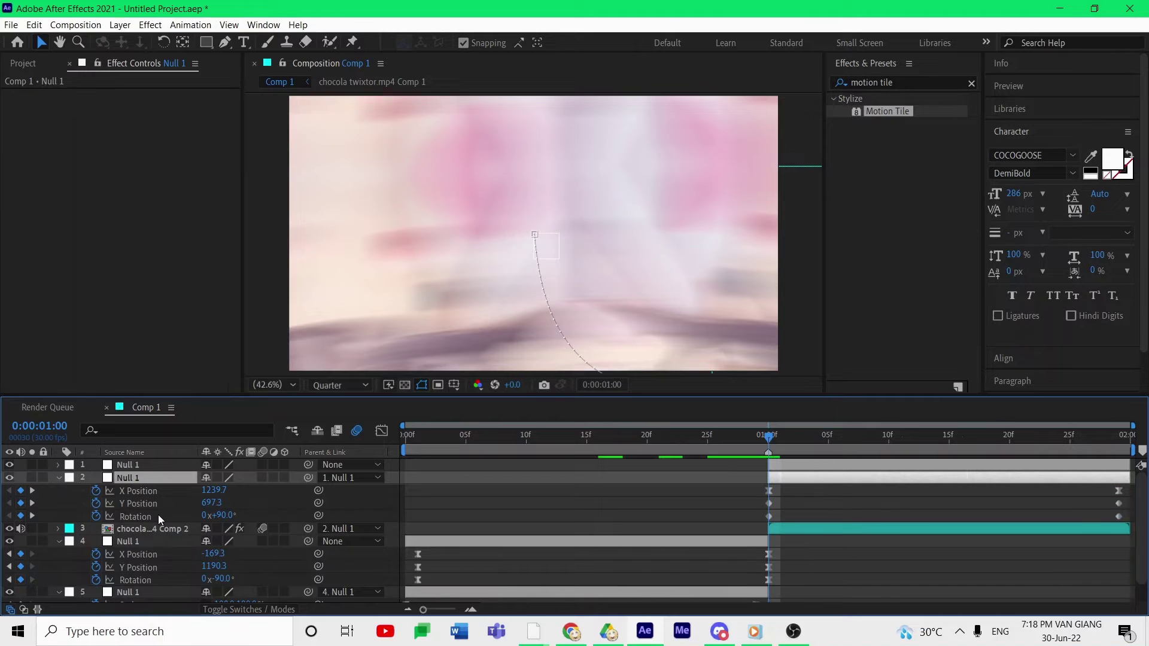
left_click(157, 507, "ctrl")
left_click(158, 513, "ctrl")
right_click(158, 513)
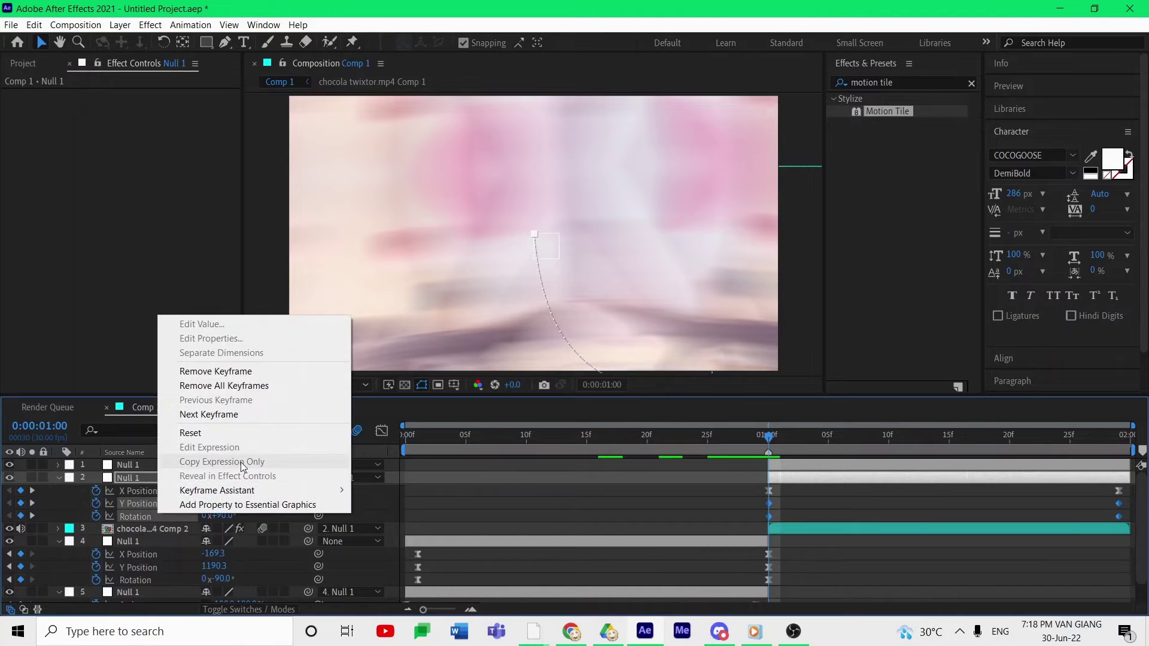
mouse_move(299, 490)
left_click(504, 527)
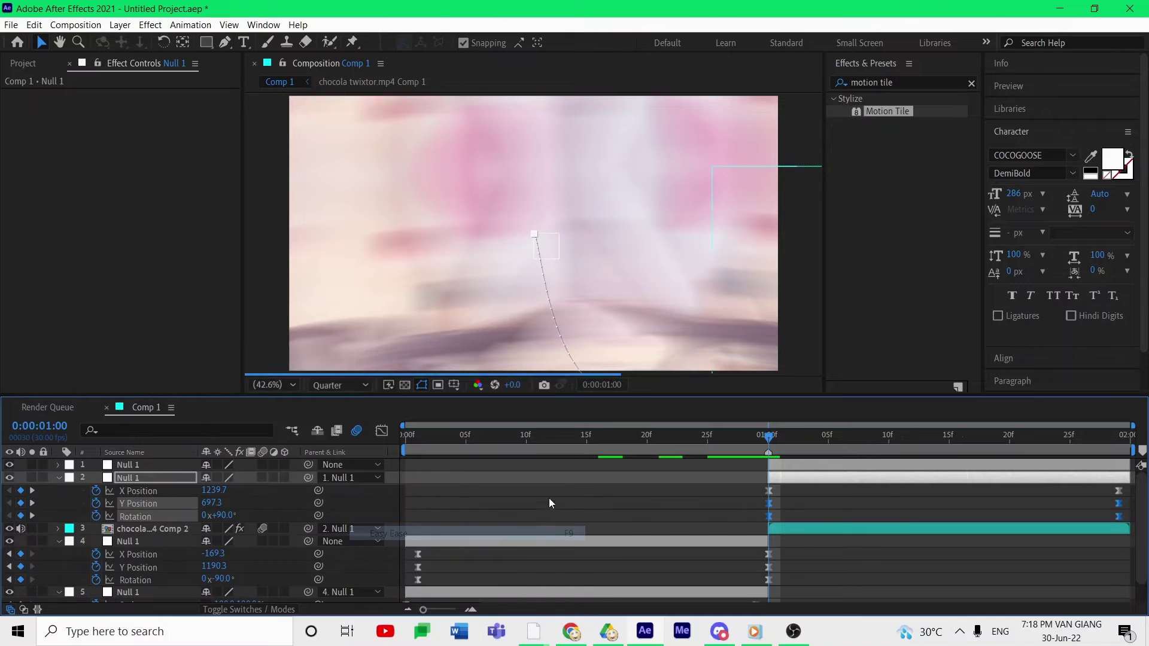
left_click(299, 515)
Shape the Y Position curve of the second clip's lower null to fall steeply at the start and flatten toward the last keyframe.
left_click(149, 506)
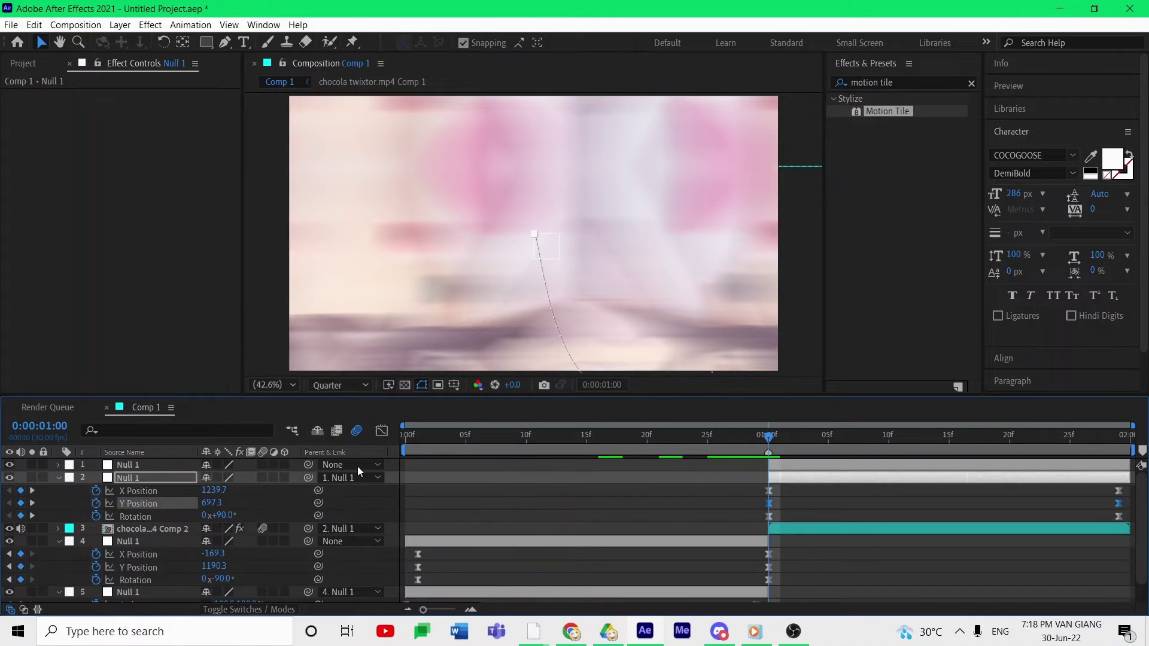
left_click(382, 431)
left_click_drag(1072, 520, 1133, 573)
left_click_drag(884, 468, 750, 529)
left_click_drag(748, 534, 746, 543)
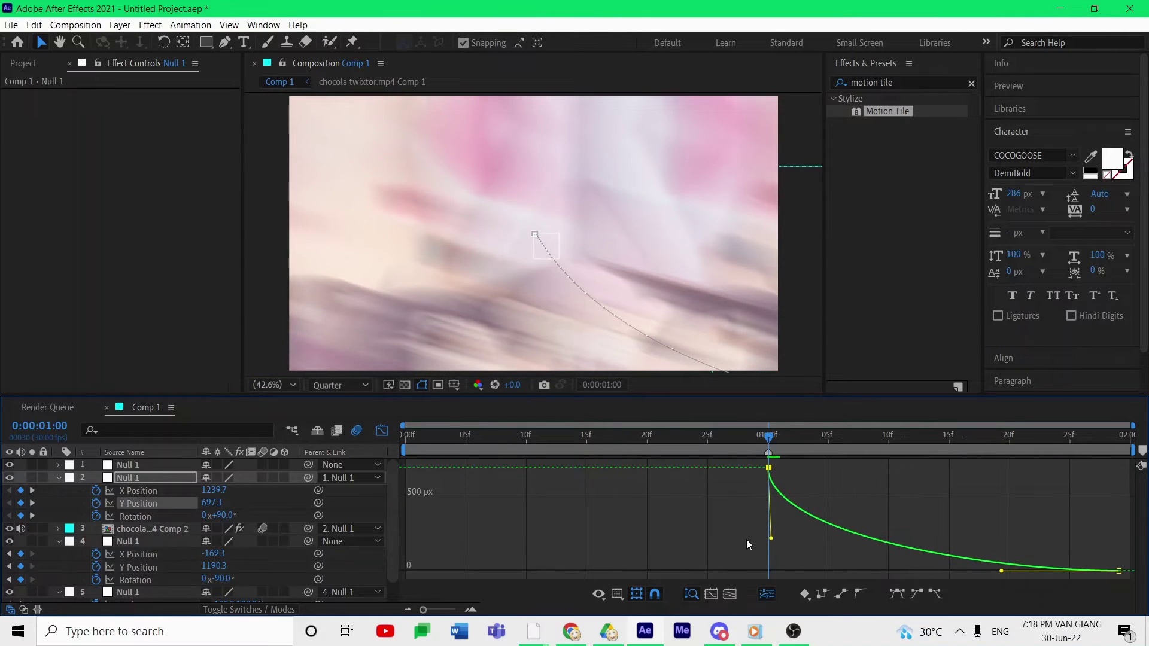
left_click_drag(915, 578, 819, 574)
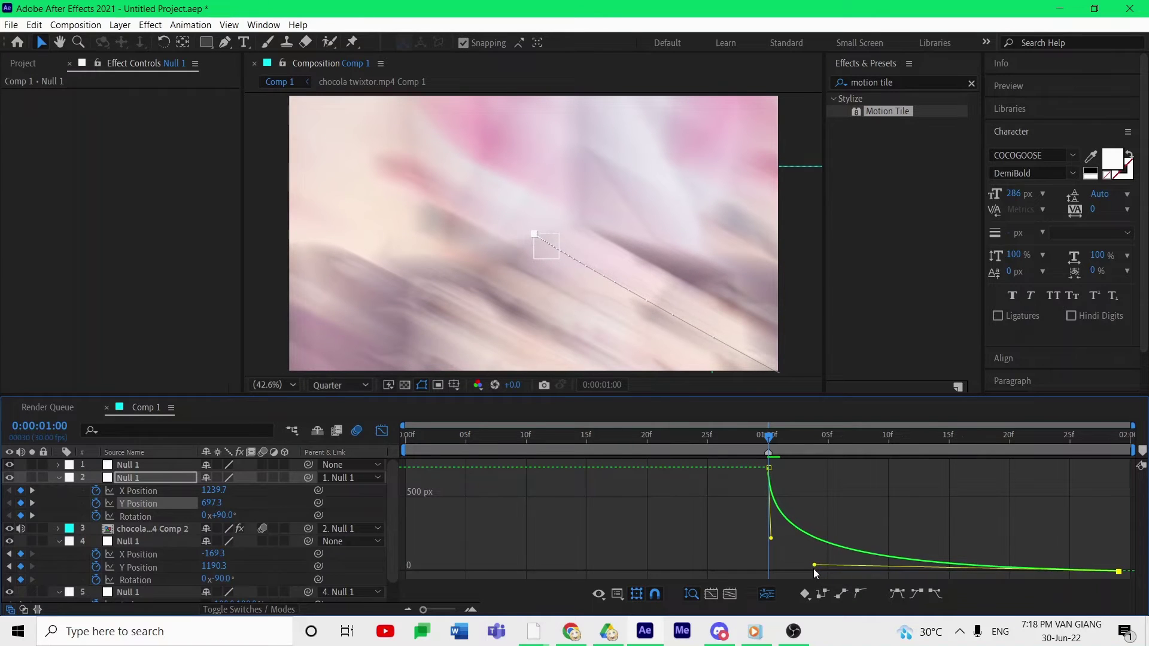
Shape the Rotation curve of the second clip's lower null to drop steeply at the start and level off toward the last keyframe.
left_click(151, 515)
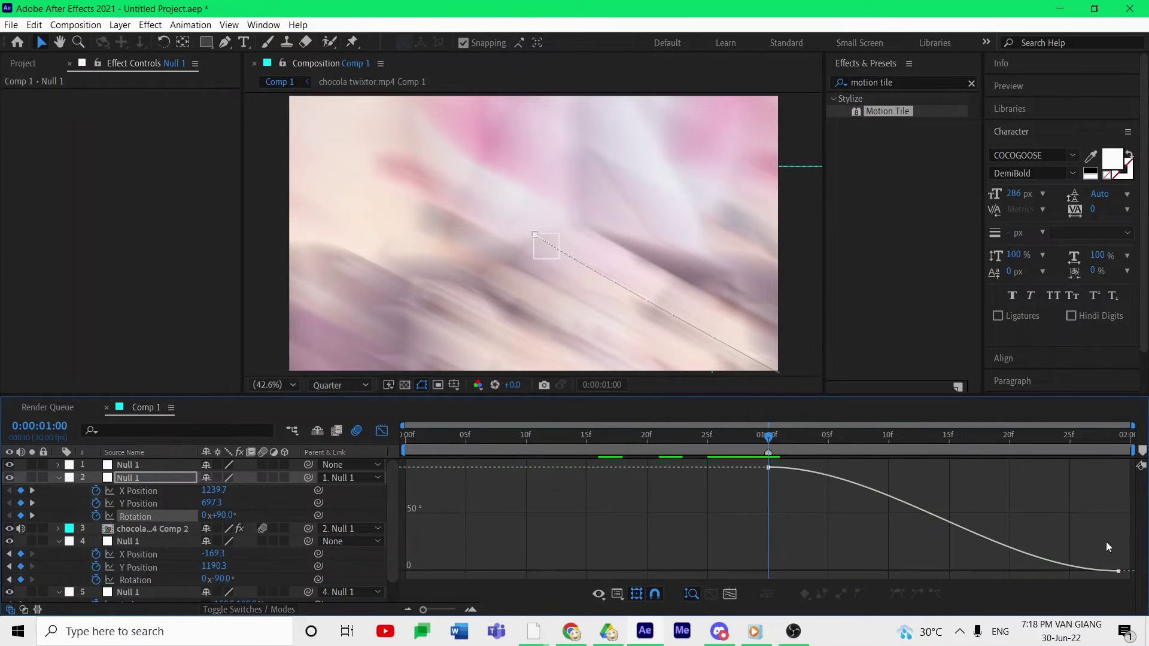
left_click_drag(1109, 521, 852, 465)
left_click_drag(757, 491, 802, 457)
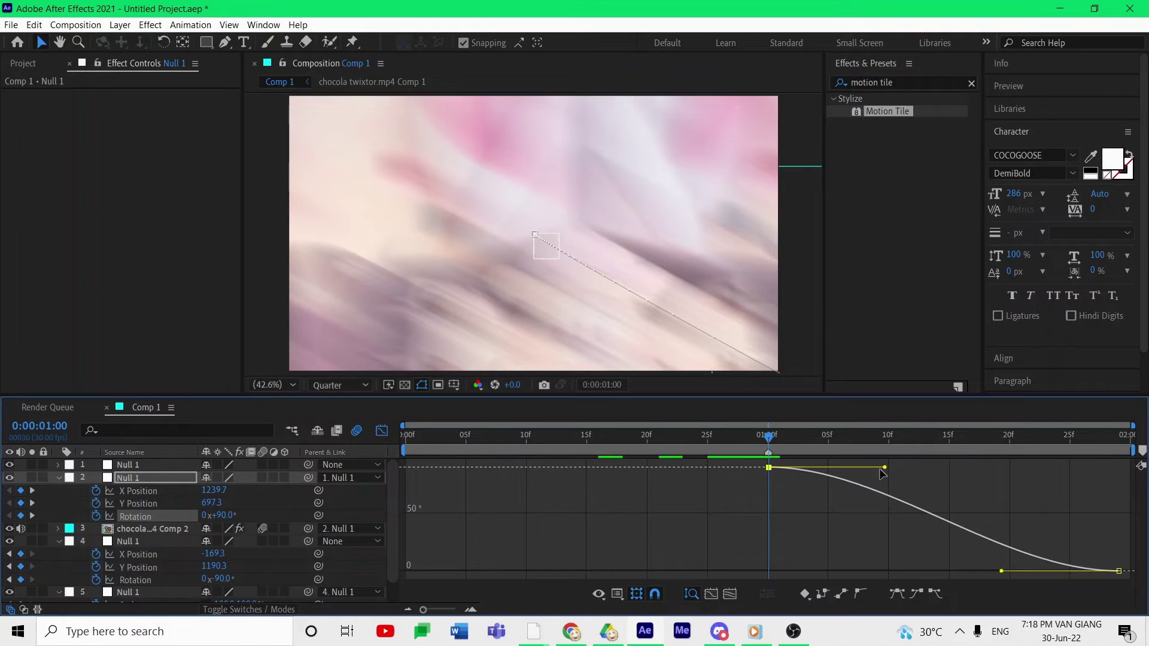
left_click_drag(884, 470, 712, 540)
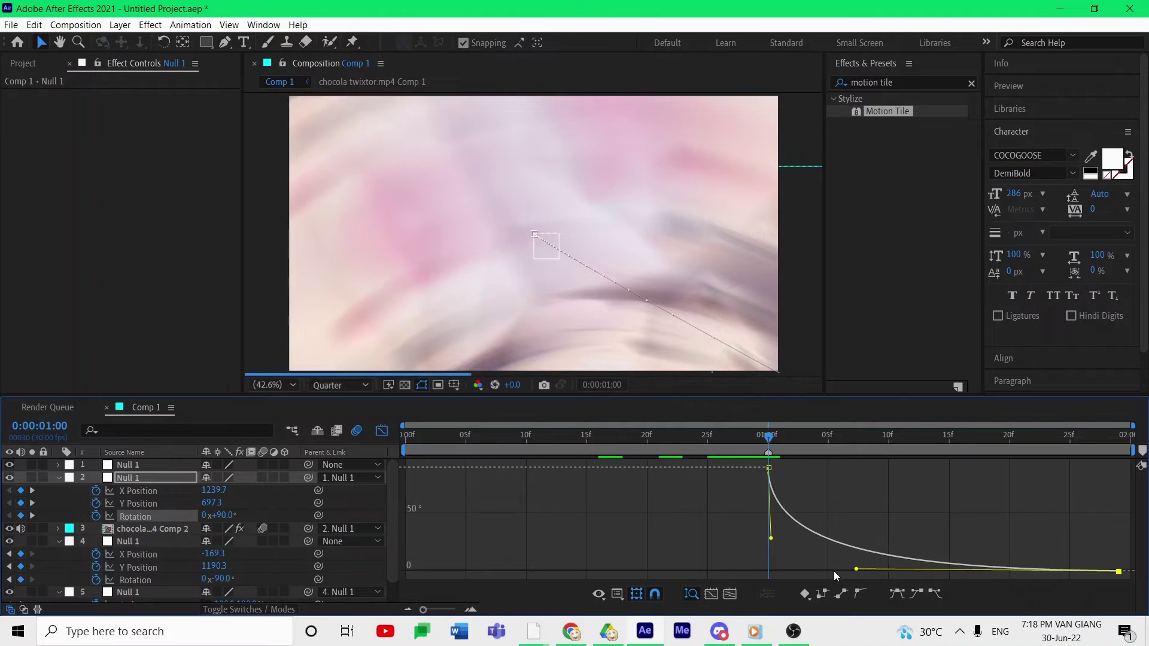
left_click(381, 431)
left_click(484, 485)
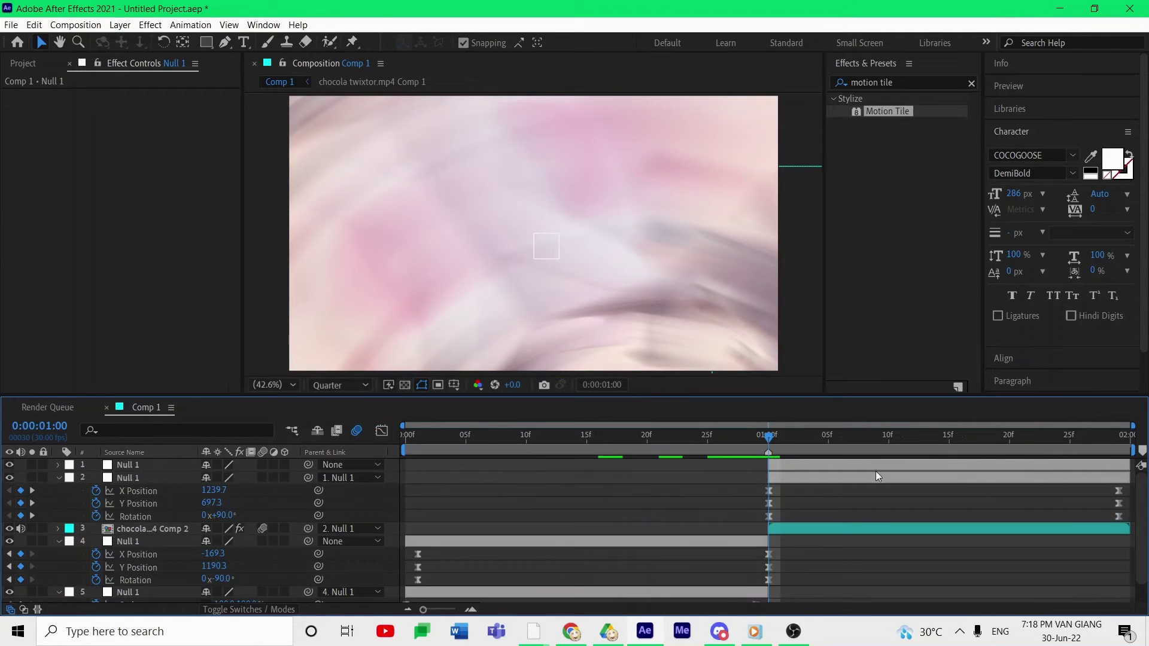
Keyframe the second clip's upper null Scale from 100% at 0:00:01:01 to 15% at the end of the composition.
left_click_drag(751, 430, 786, 448)
left_click(798, 461)
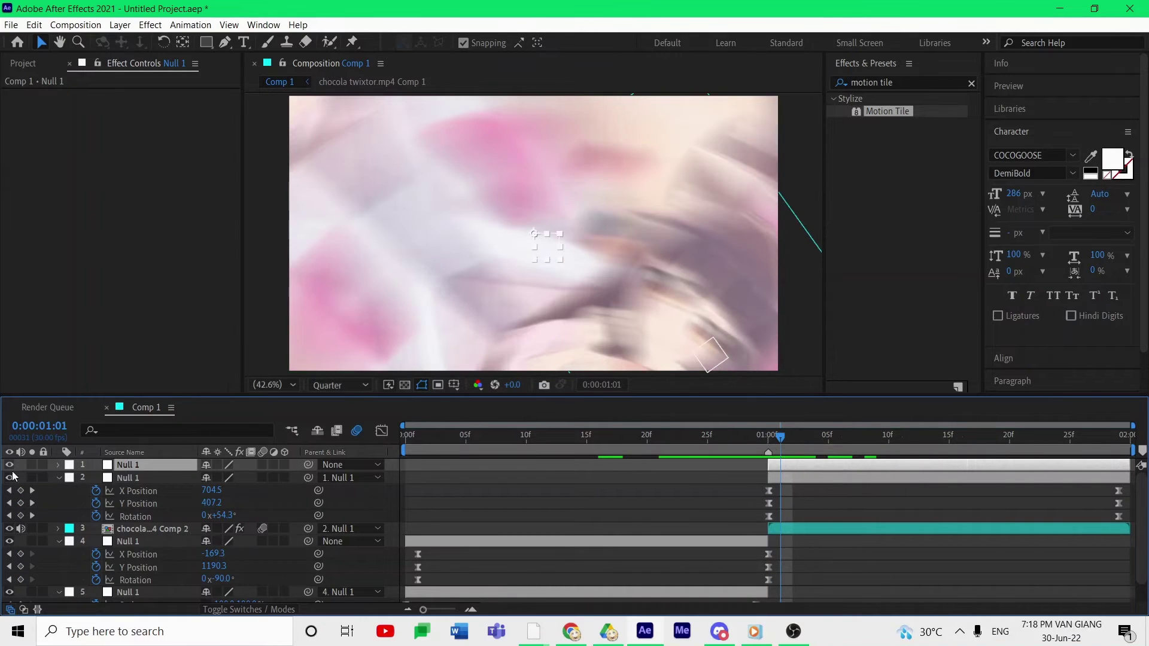
key("s")
left_click(96, 478)
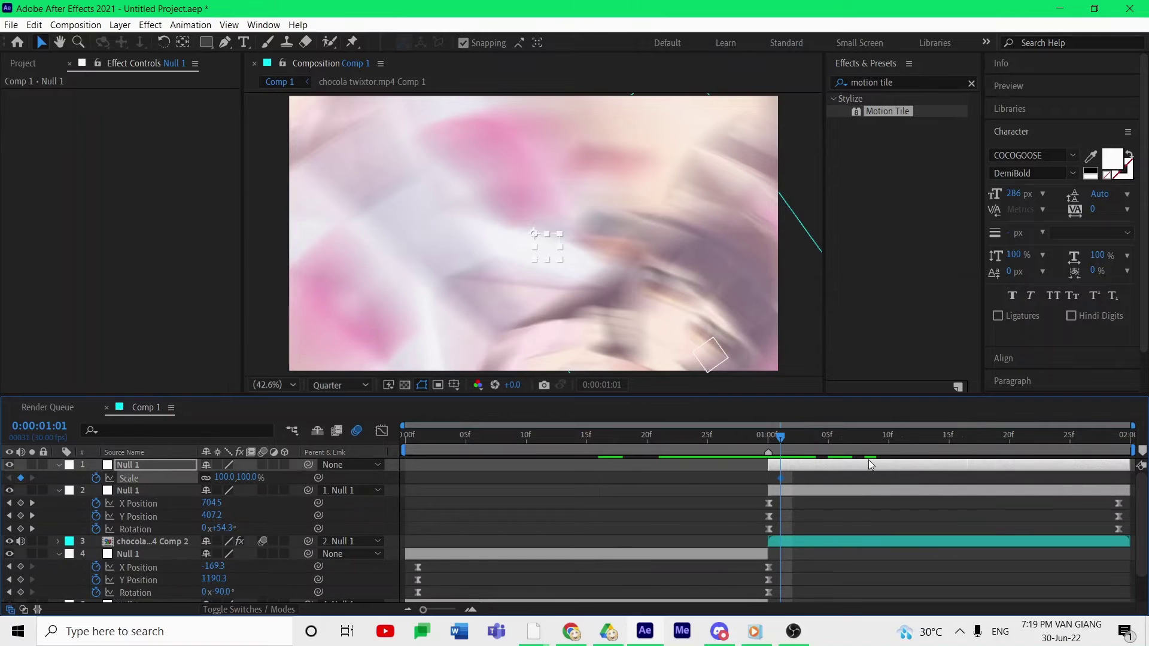
key("space")
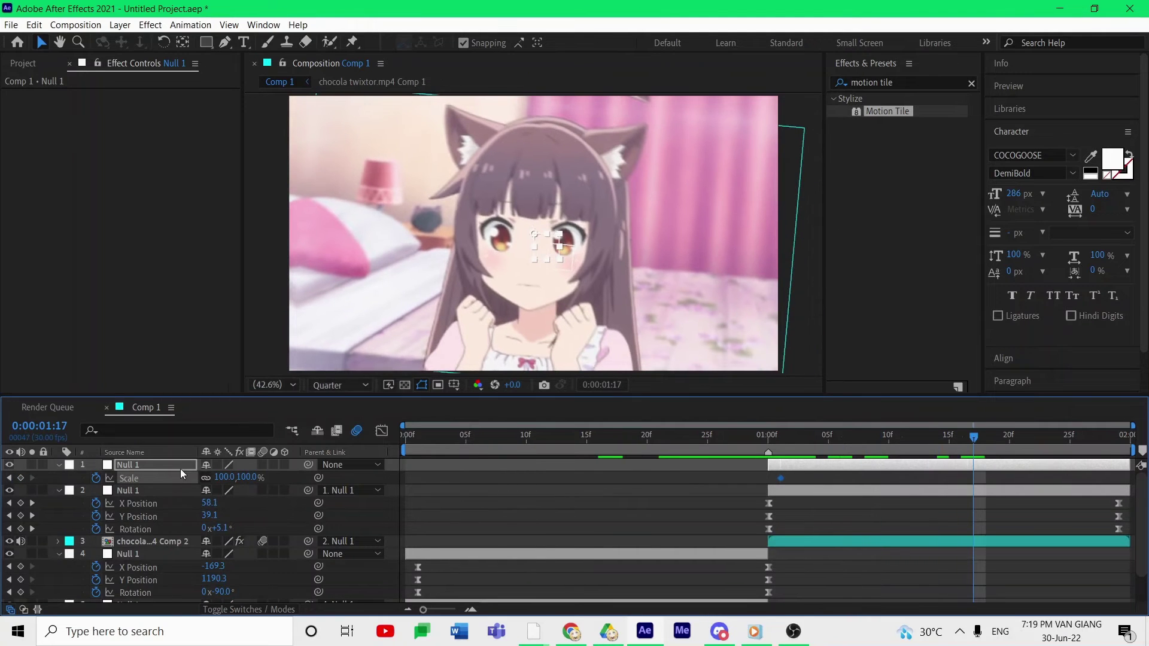
left_click(231, 477)
type("15")
key("Return")
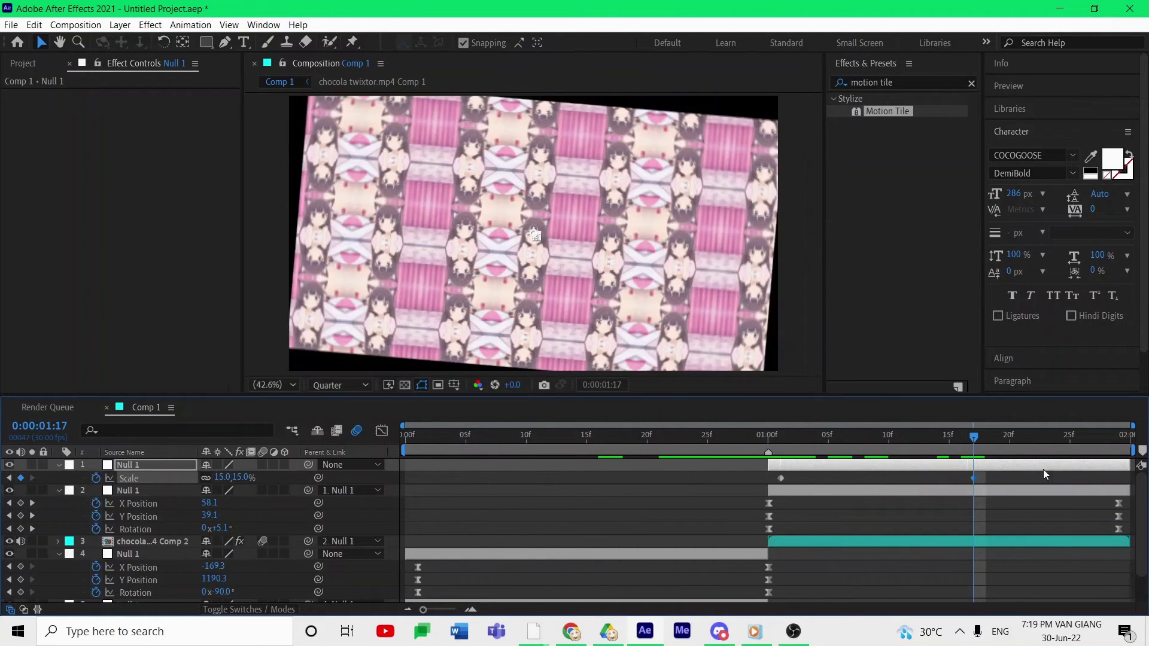
left_click_drag(974, 479, 1129, 479)
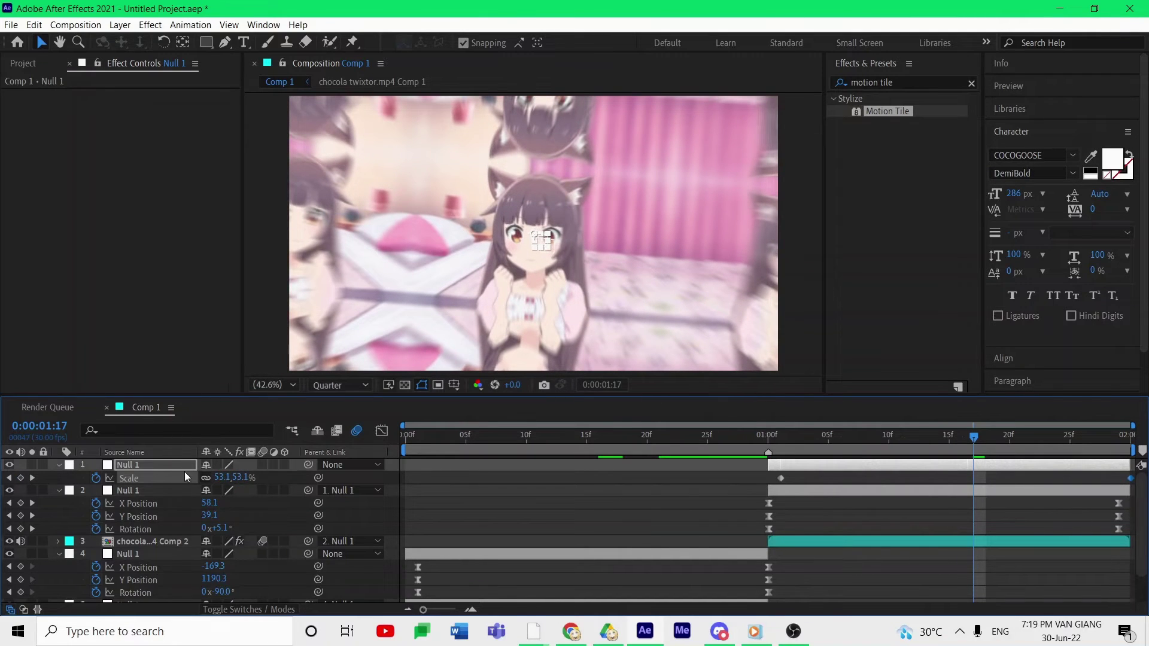
Apply Easy Ease to the Scale keyframes of the second clip's upper null.
right_click(162, 477)
mouse_move(257, 433)
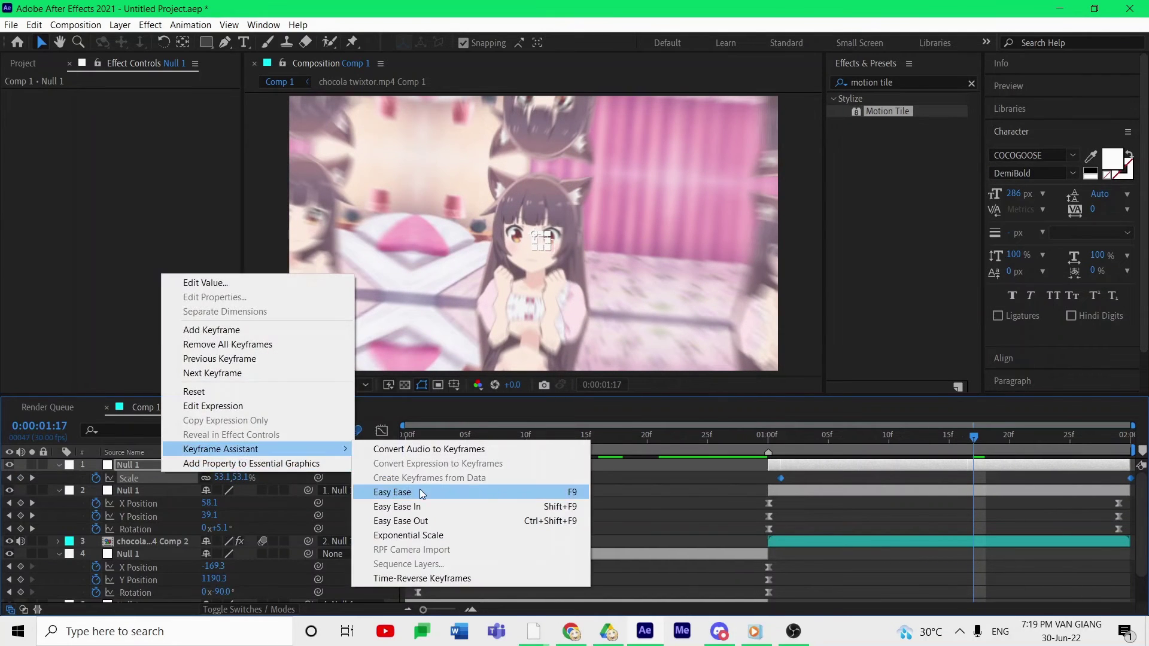
left_click(386, 492)
Shape the Scale curve of the second clip's upper null to stay high at first and drop steeply just before the last keyframe.
left_click(382, 431)
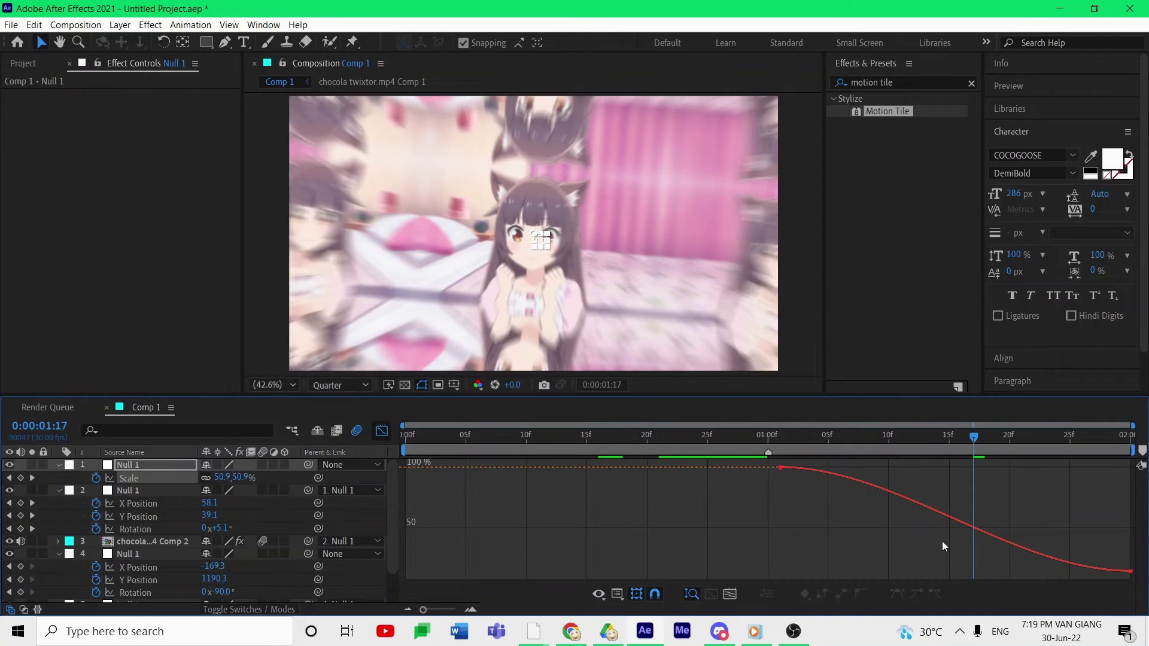
left_click_drag(1089, 537, 1136, 578)
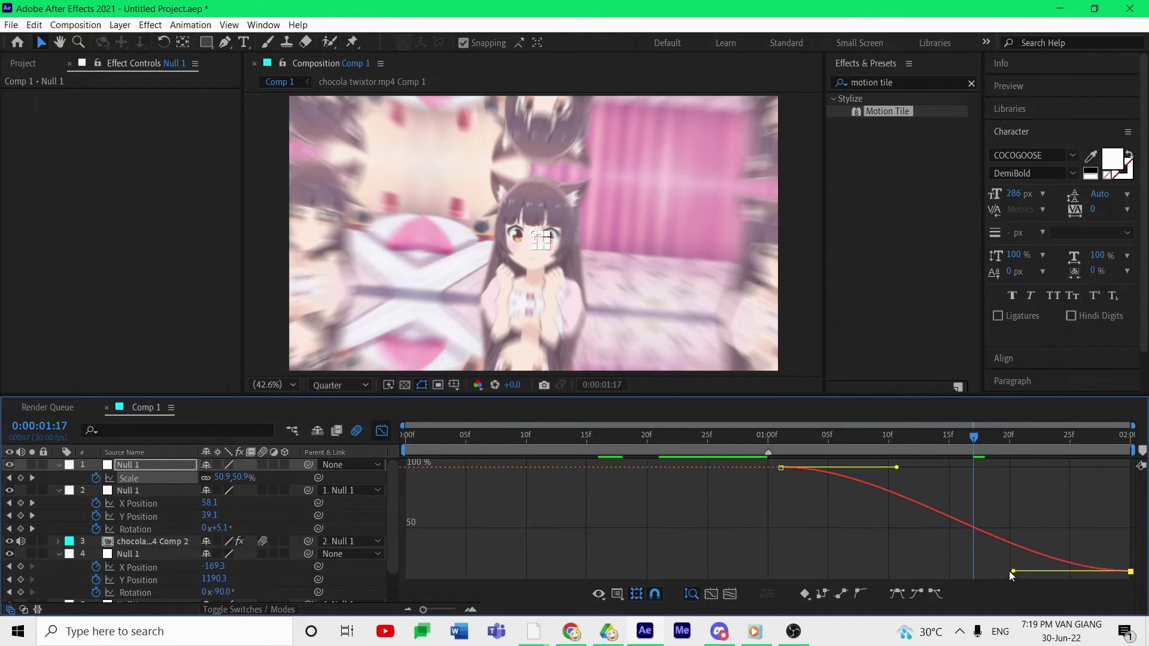
left_click_drag(1014, 571, 918, 474)
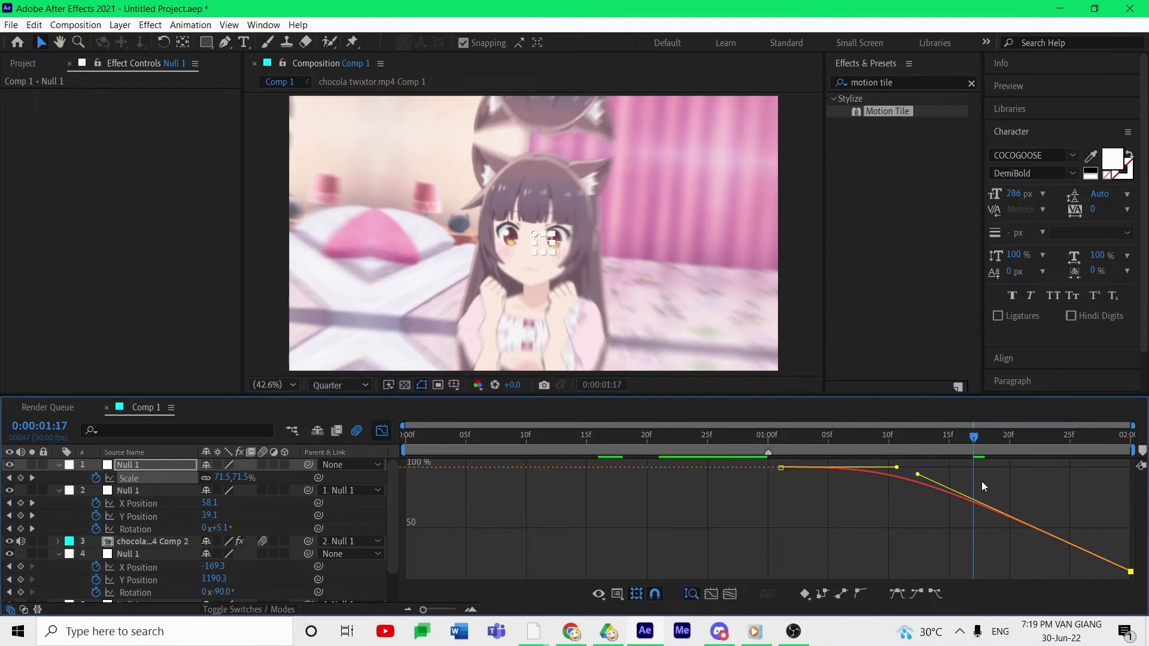
left_click_drag(983, 487, 1125, 561)
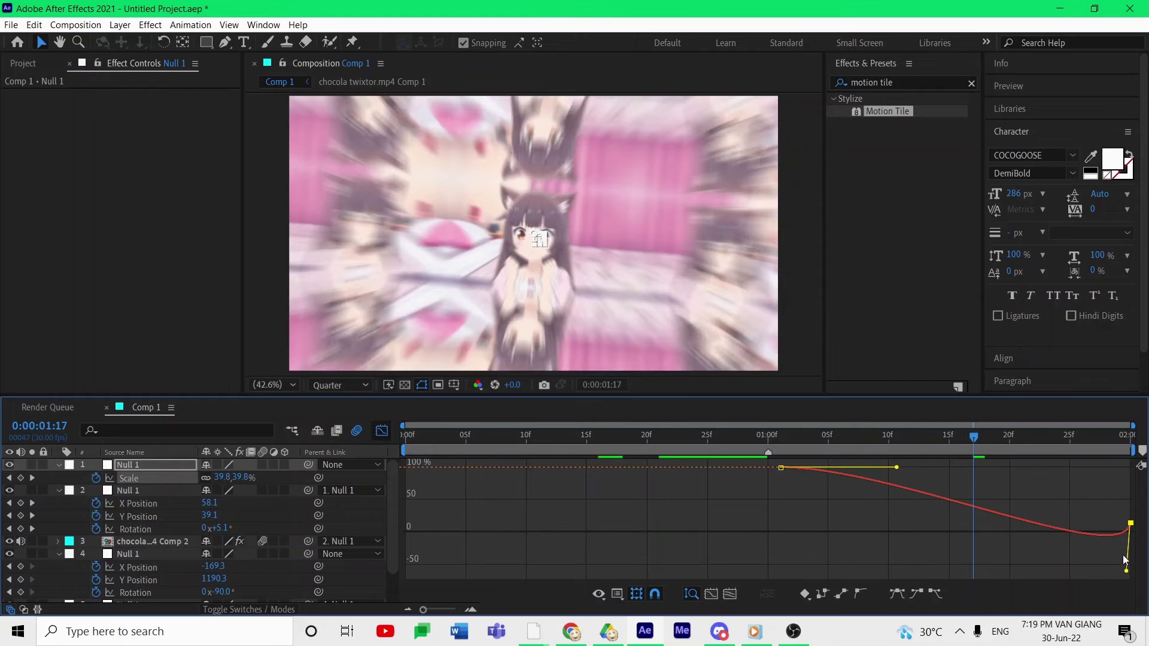
left_click_drag(1066, 499, 1129, 489)
key("ctrl+z")
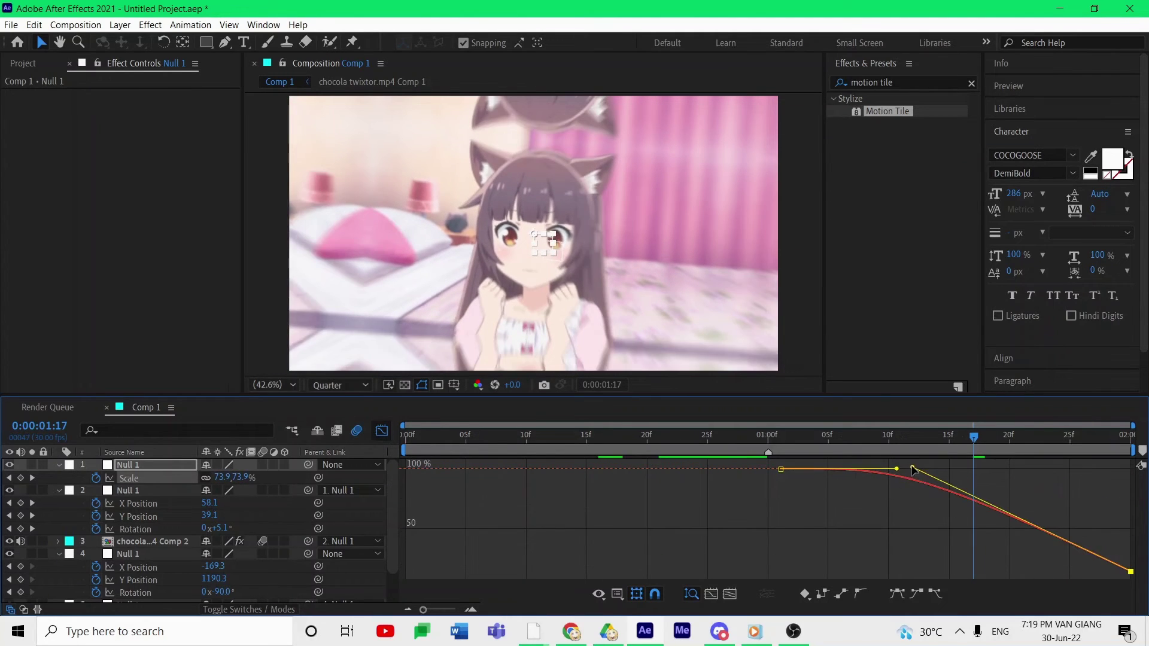
left_click_drag(912, 468, 1127, 504)
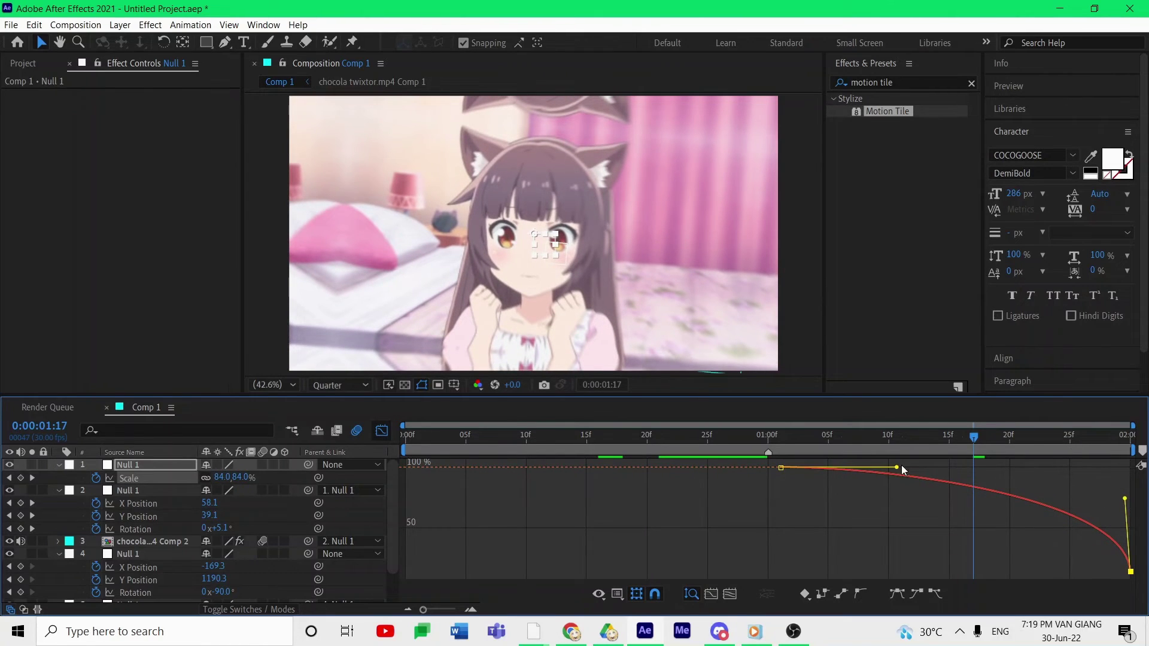
left_click_drag(897, 468, 1123, 489)
left_click(377, 426)
left_click(883, 582)
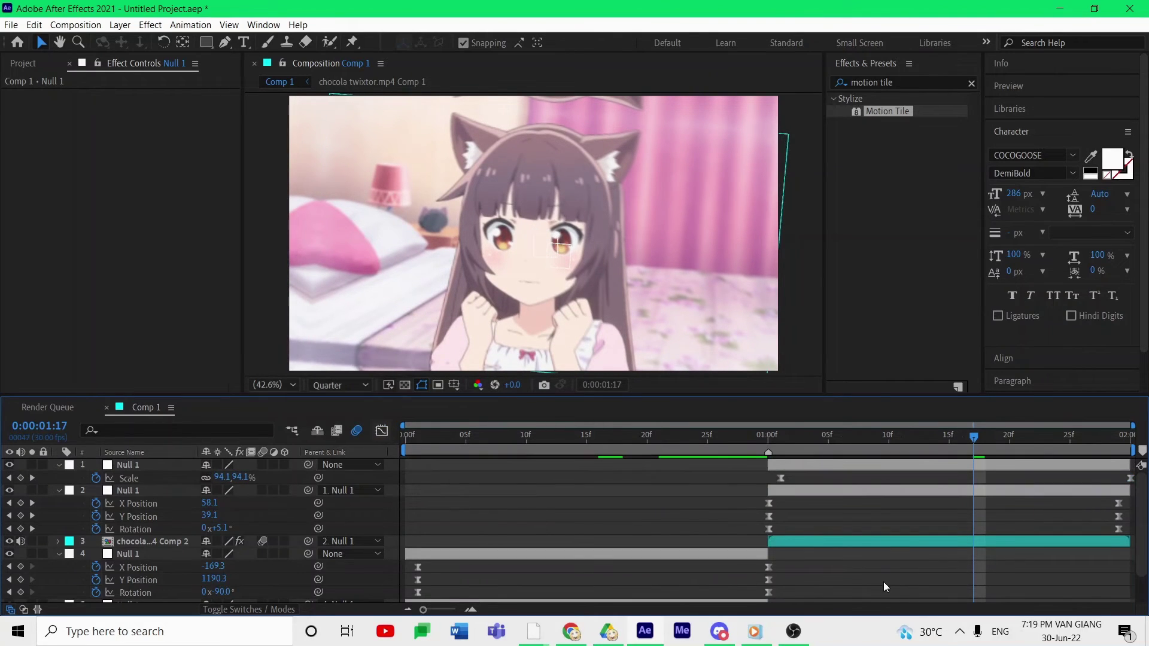
Set the second clip layer's Scale to 125%, collapse all layer properties and preview the motion.
left_click(885, 543)
key("s")
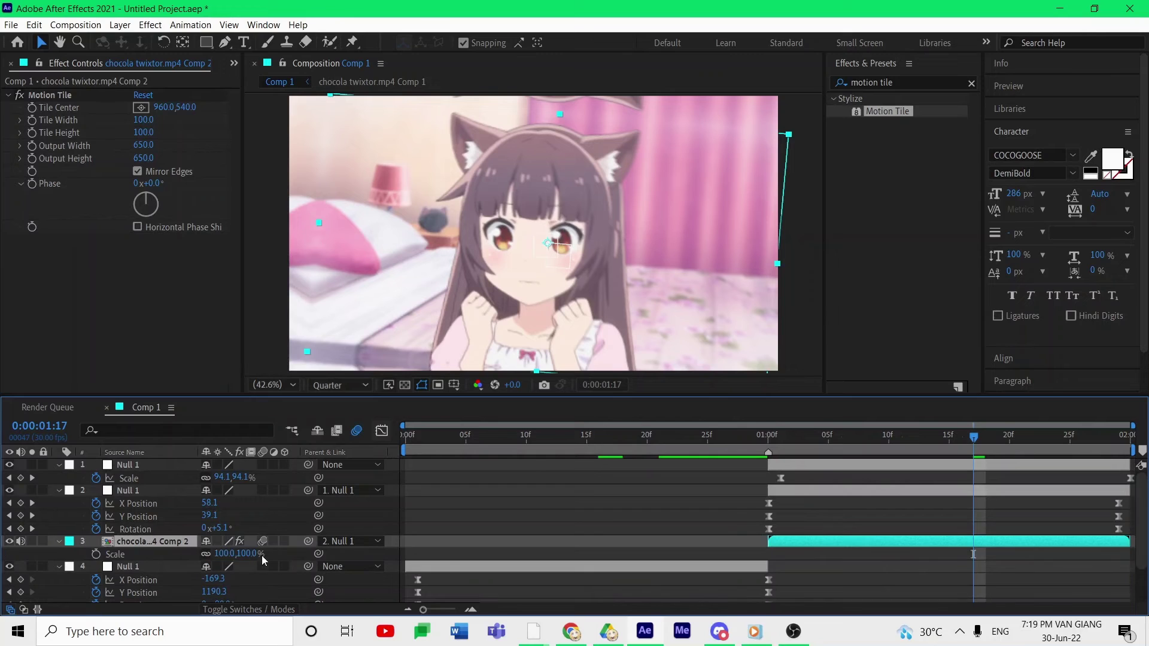
left_click(223, 554)
type("125")
key("Return")
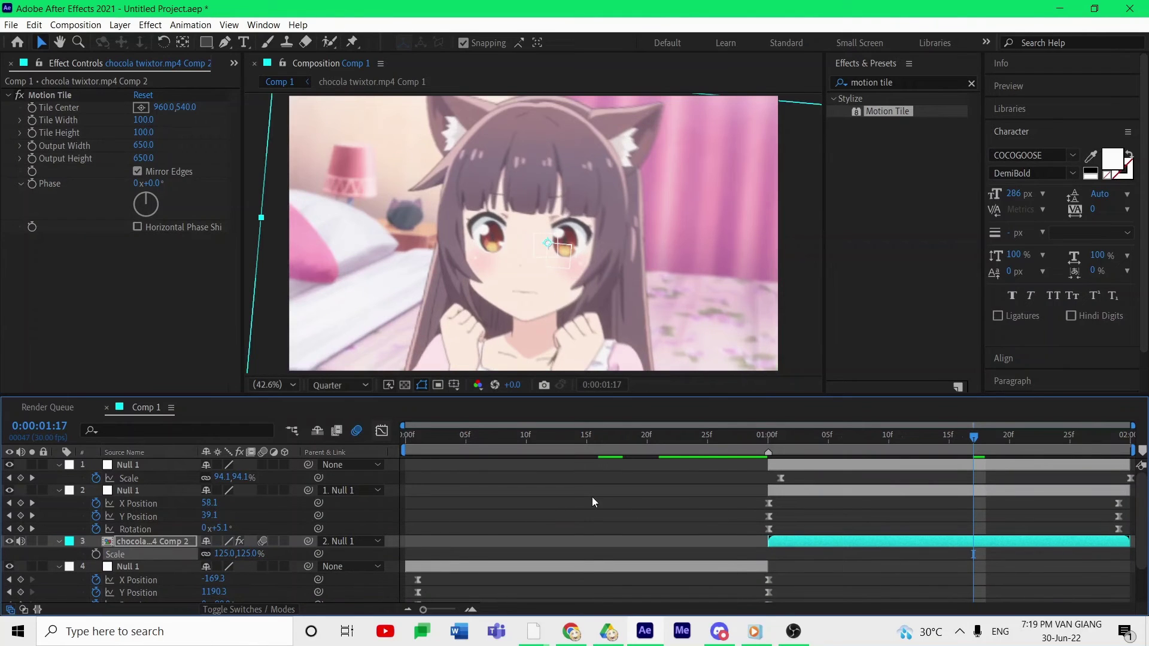
left_click(637, 496)
key("ctrl+grave")
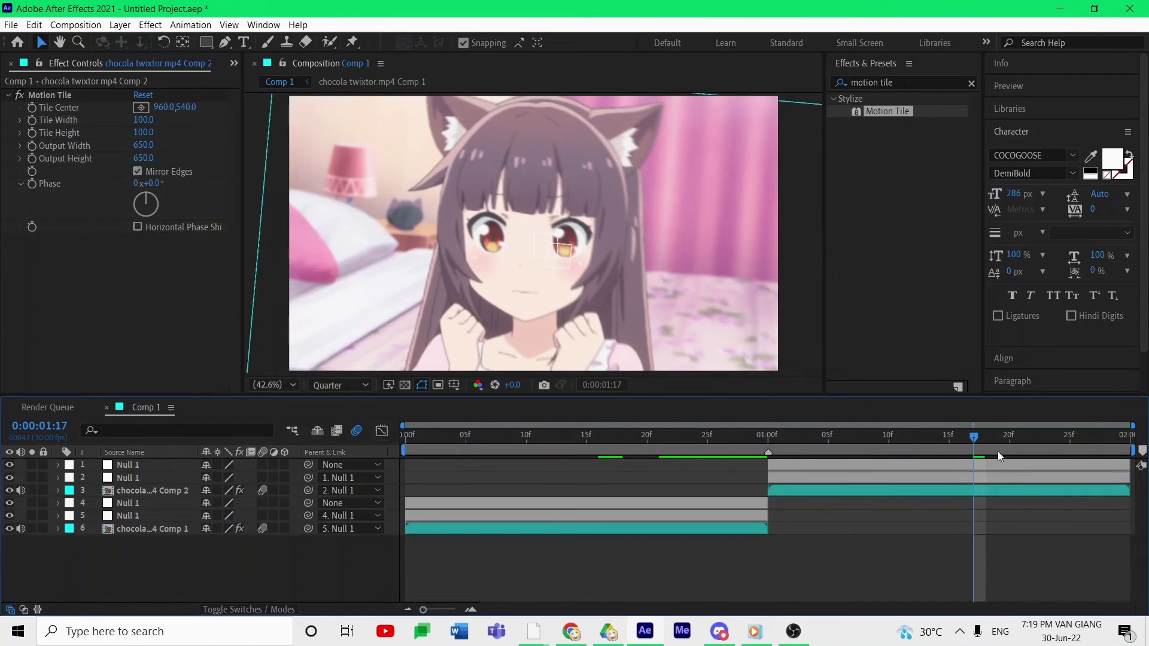
left_click_drag(1047, 452, 1140, 447)
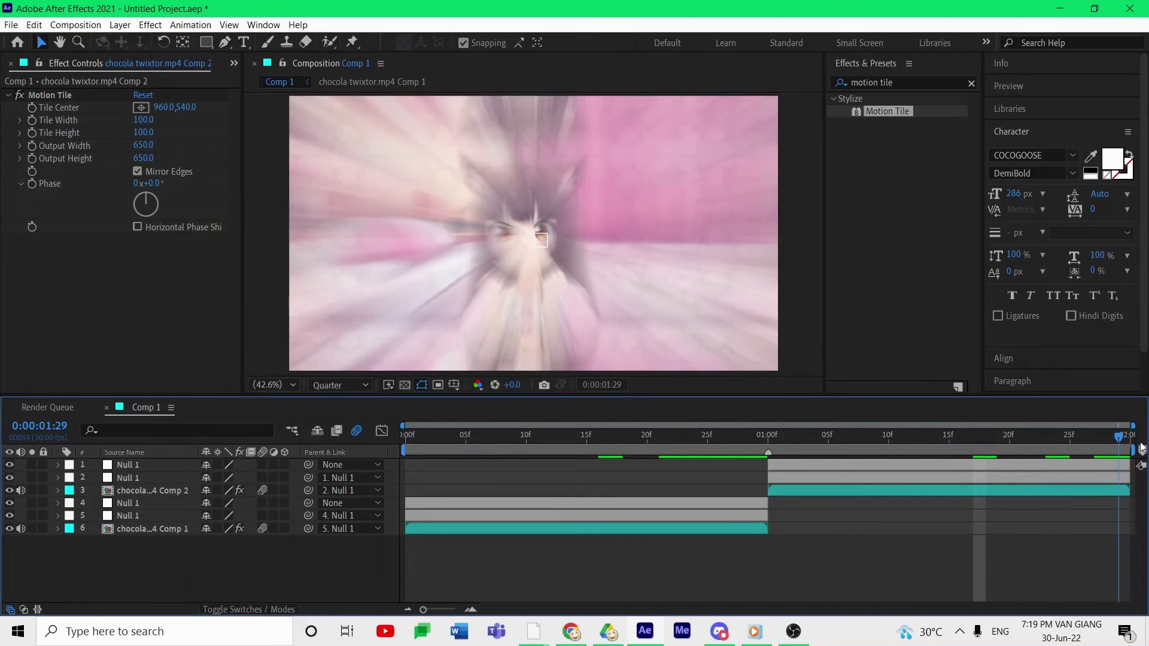
key("space")
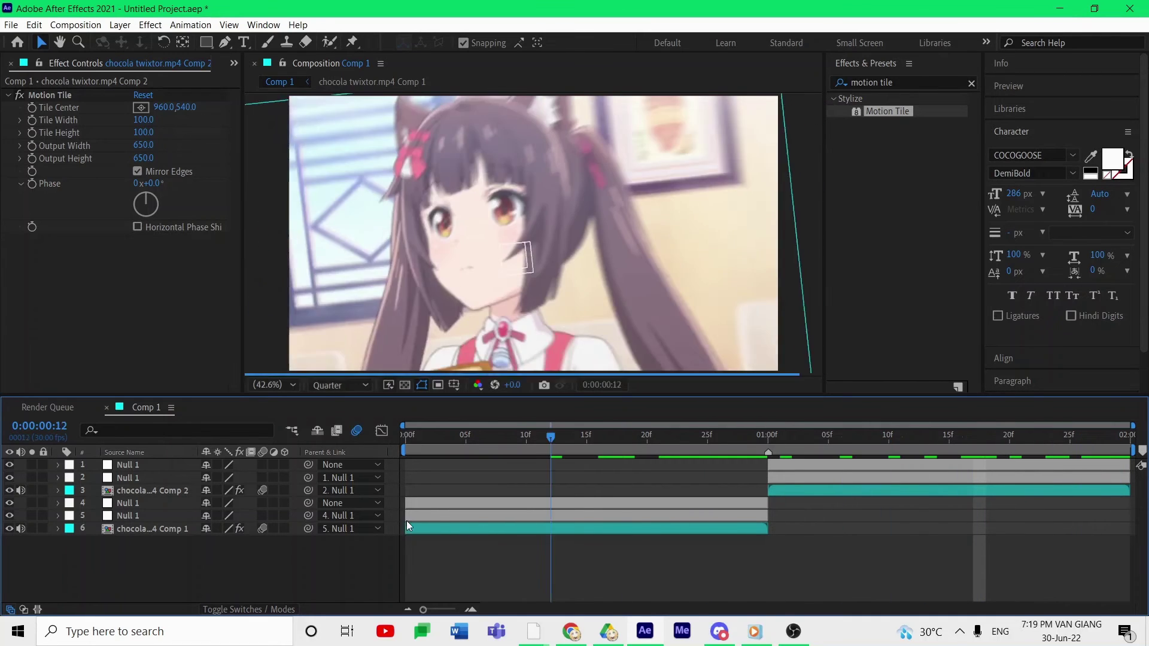
Apply the "daddy 3" preset to the first clip layer at 0:00:00:00.
left_click(470, 515)
left_click(470, 528)
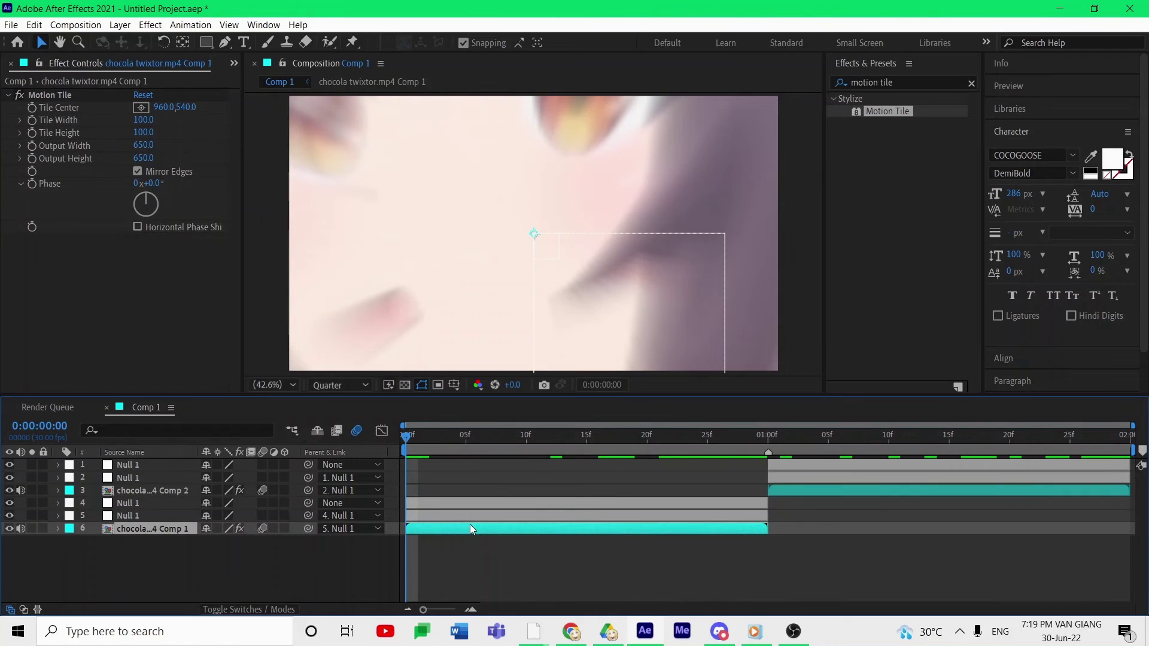
key("ctrl+space")
type("da")
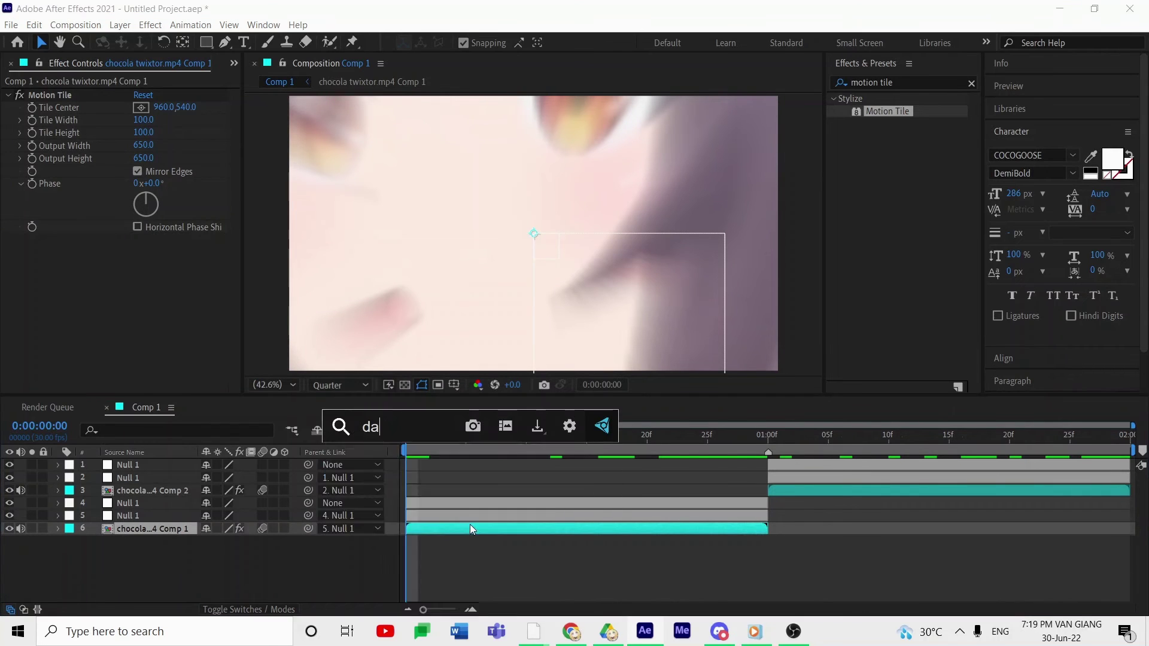
type("ddy 3")
key("Return")
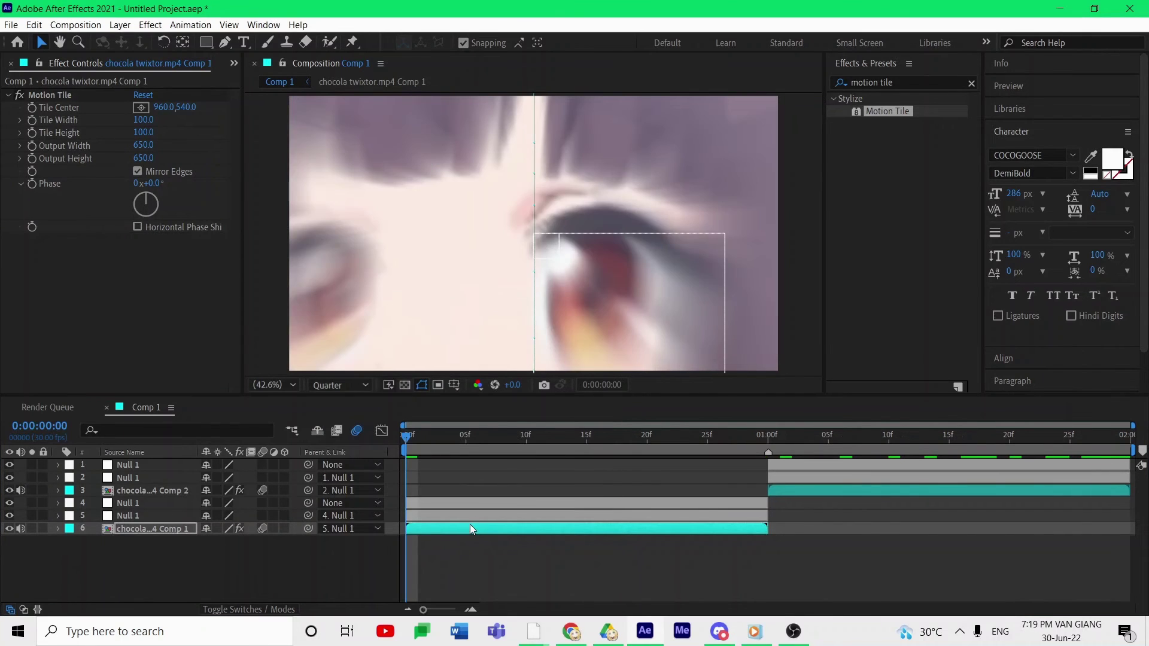
Spread the first clip's preset keyframes, moving the middle Position and Rotation keys near frame 25 and the last ones near 0:00:01:17.
key("u")
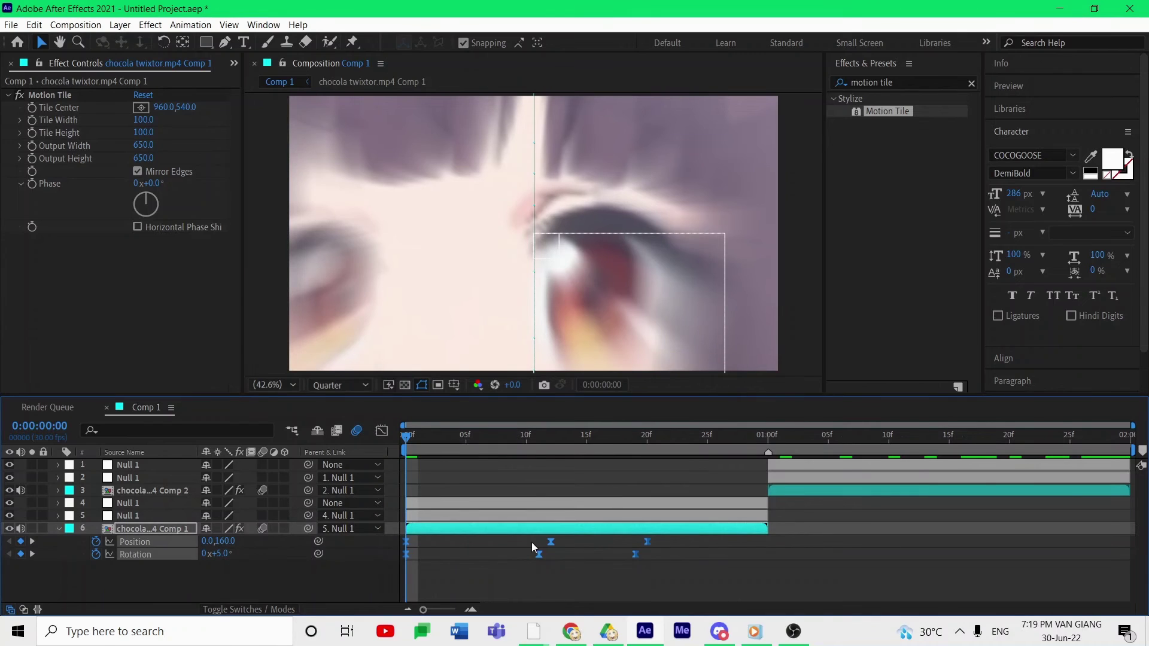
left_click_drag(532, 542, 987, 542)
left_click(802, 558)
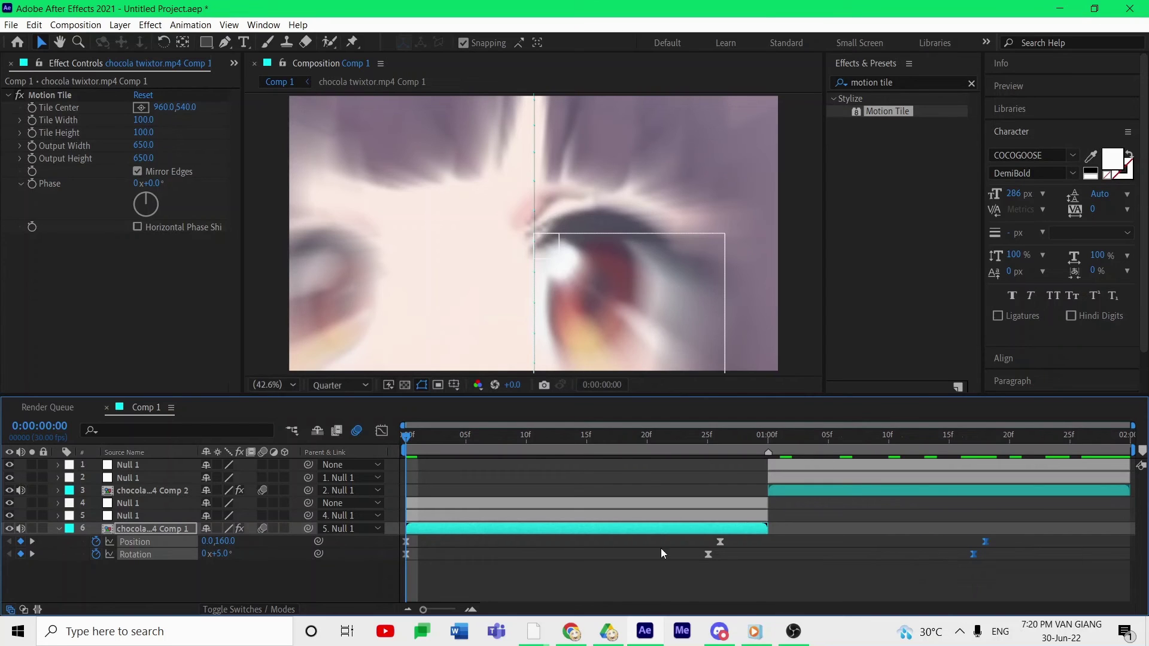
Copy the first clip's Position and Rotation keyframes and paste them onto the second clip layer at 0:00:01:00.
left_click(166, 556)
left_click(305, 548)
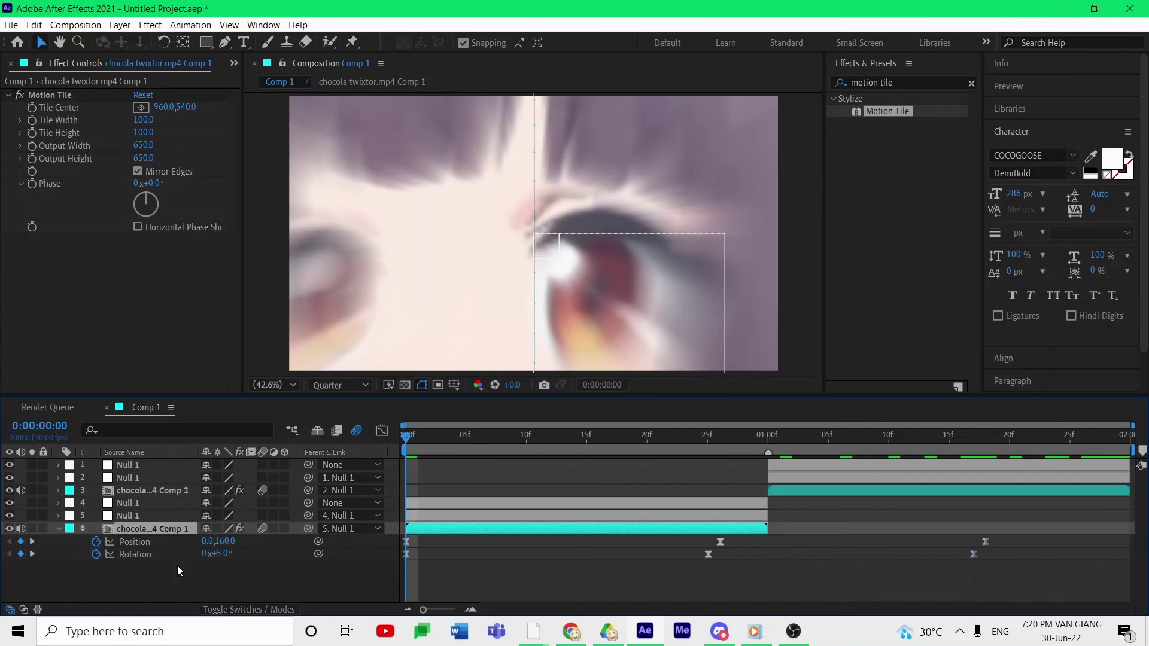
left_click(165, 542)
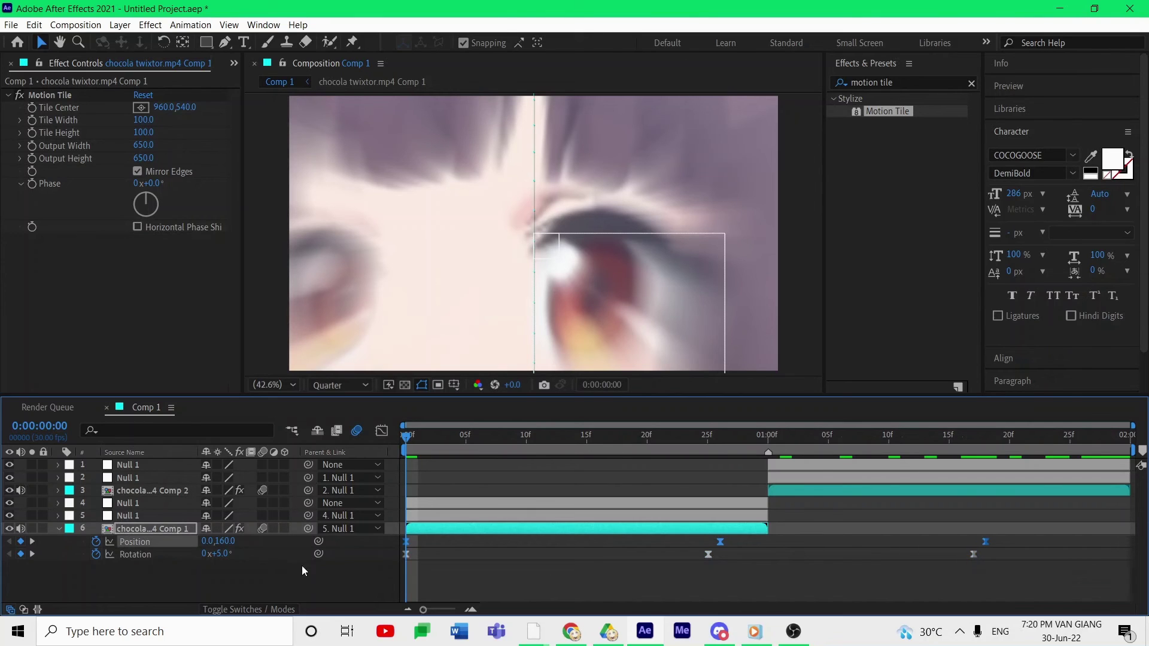
left_click(156, 558, "shift")
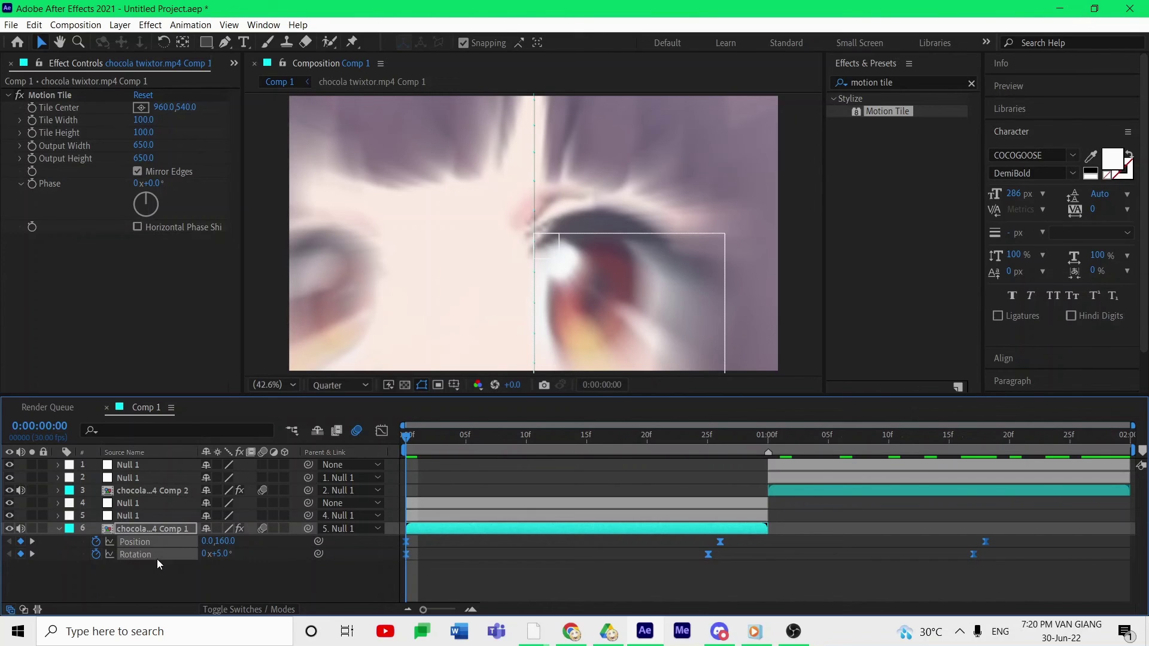
left_click(803, 492)
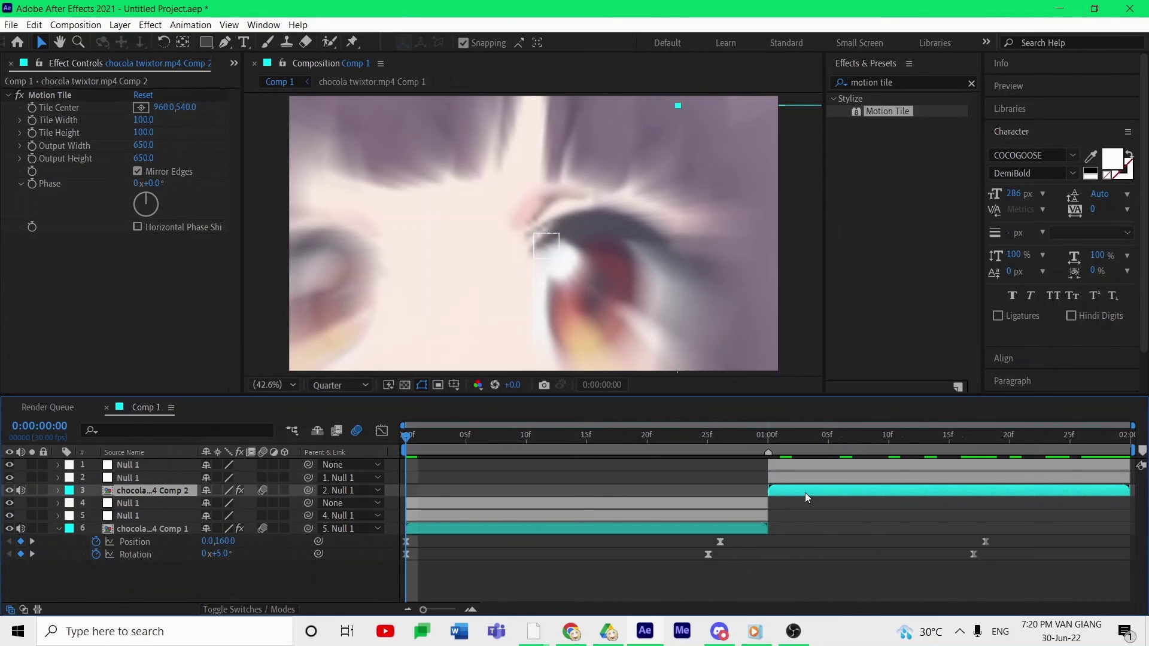
key("i")
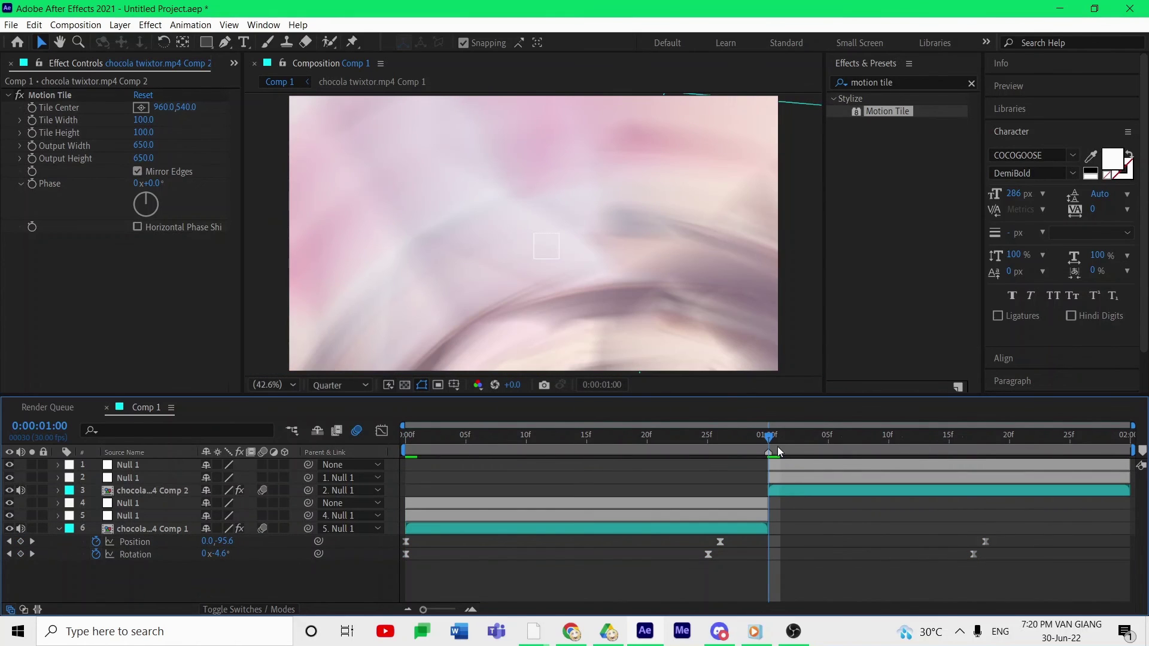
left_click(799, 491)
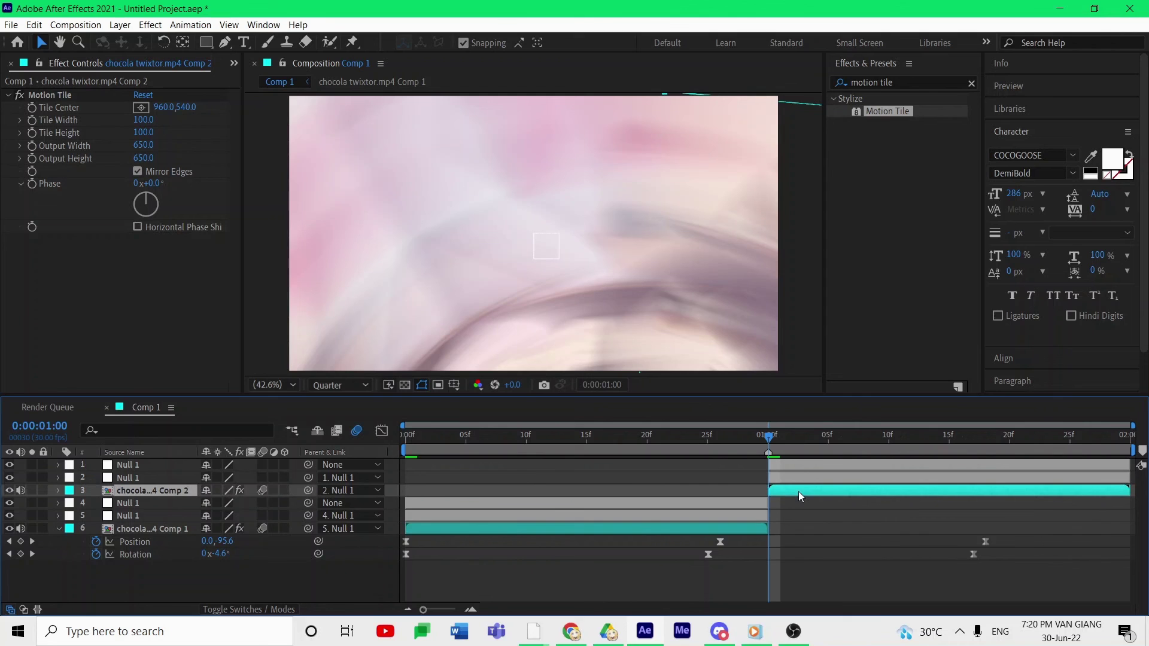
key("ctrl+v")
key("u")
Collapse all layer properties and preview the complete transition from the start of the composition.
key("space")
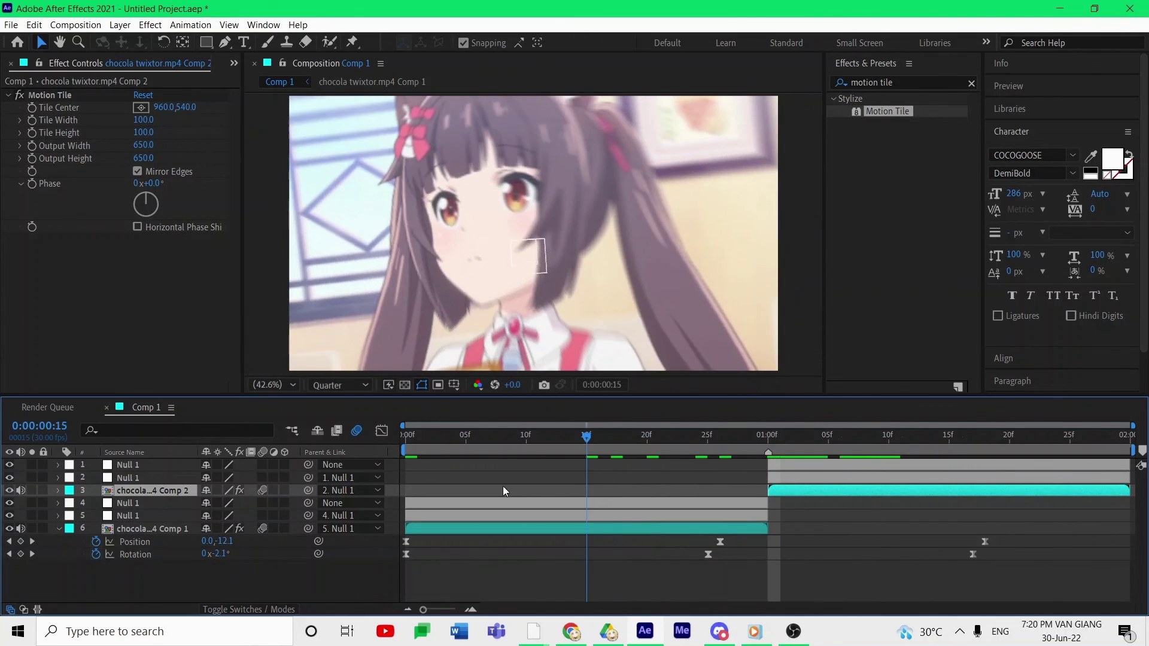
left_click(592, 494)
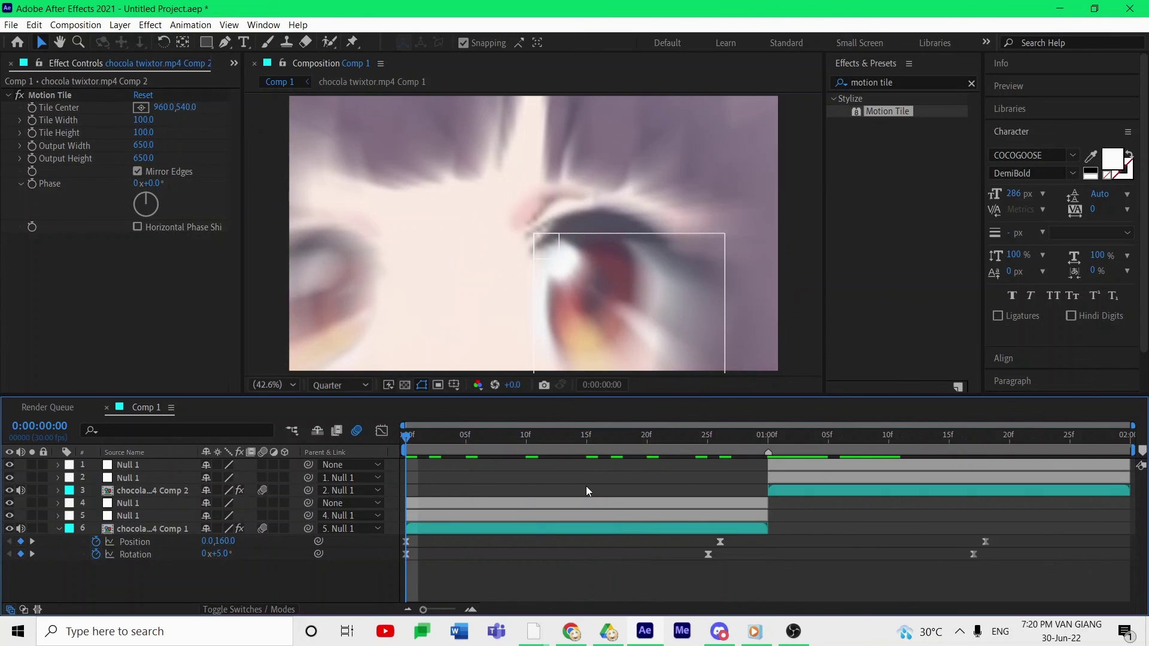
key("u")
key("u")
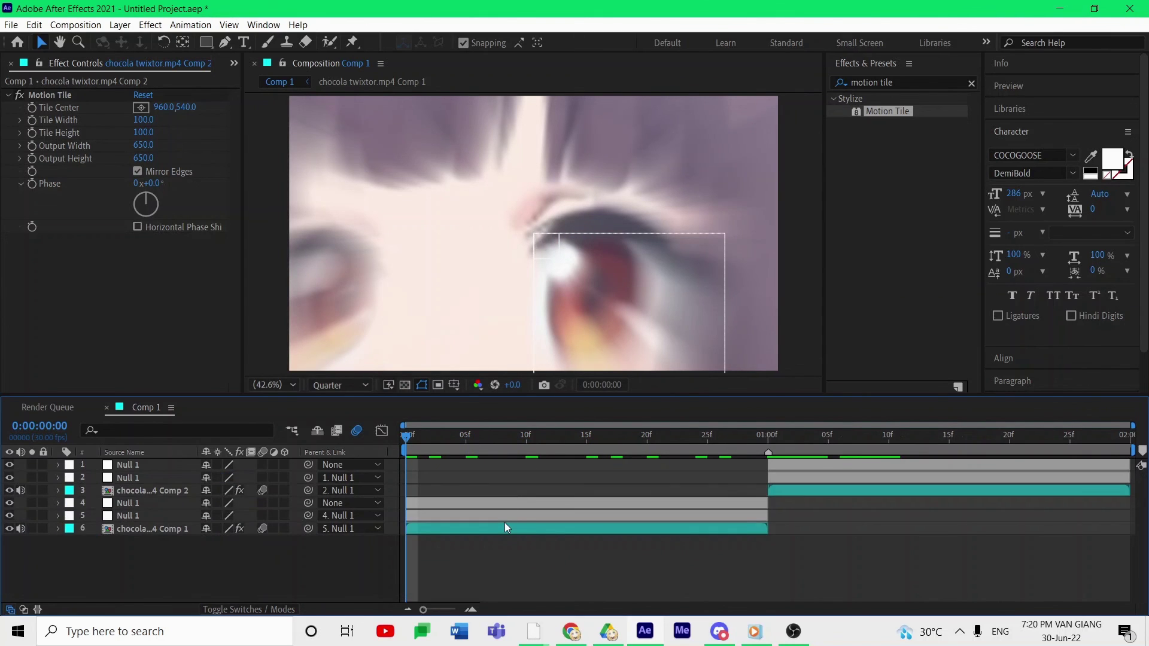
key("ctrl+a")
left_click(569, 563)
key("space")
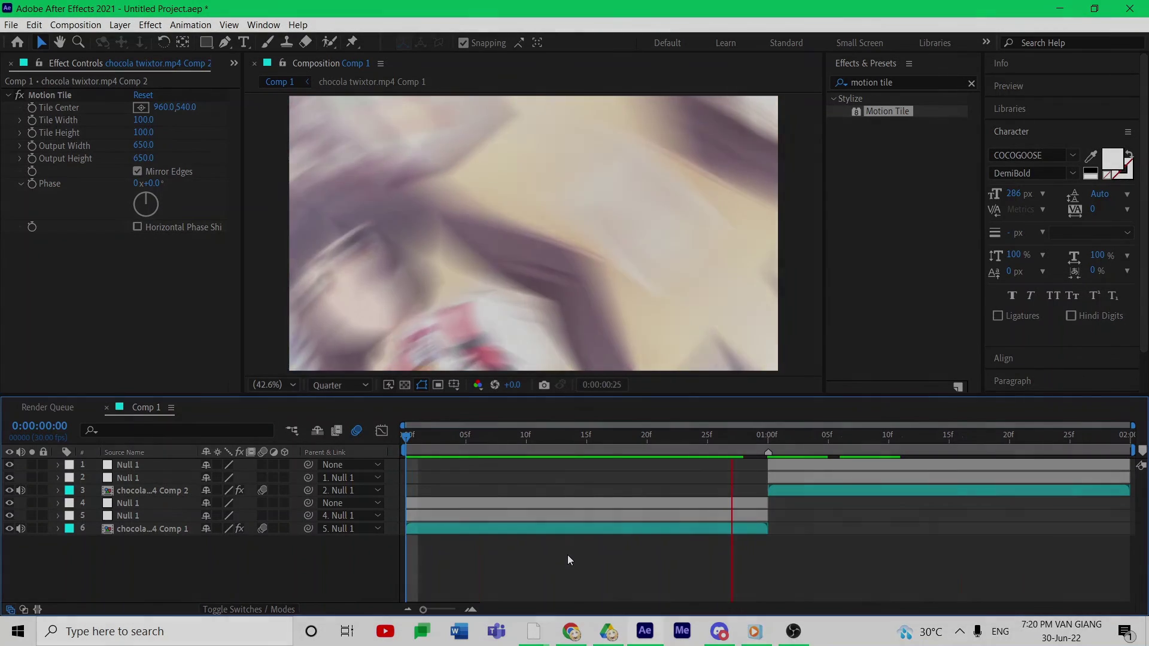